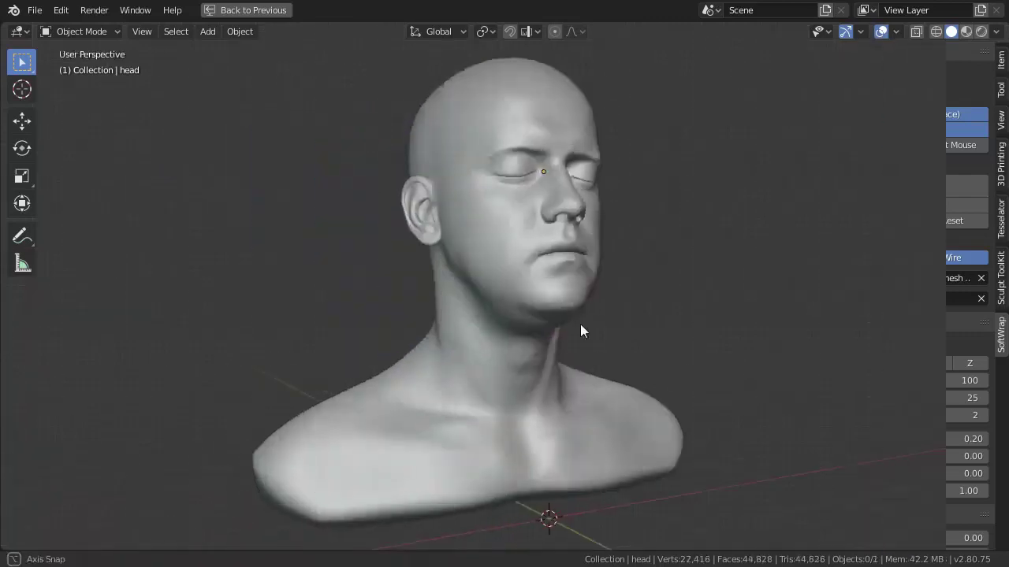
# Step: Orbit the scanned head to a side profile and show the SoftWrap tab in the N sidebar
pyautogui.moveTo(580, 324); pyautogui.dragTo(349, 328, button='middle')
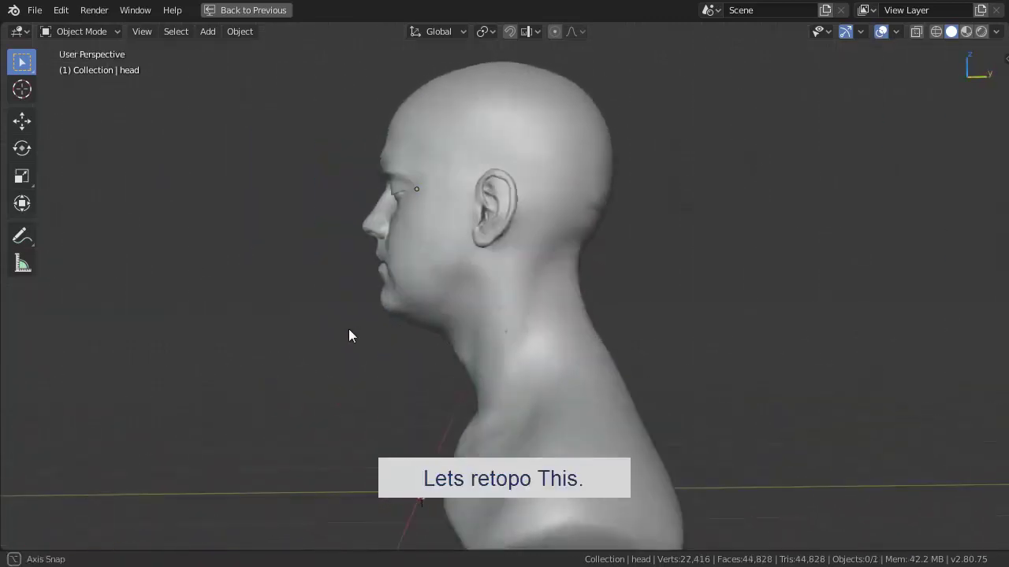
pyautogui.moveTo(429, 320); pyautogui.dragTo(391, 329, button='middle')
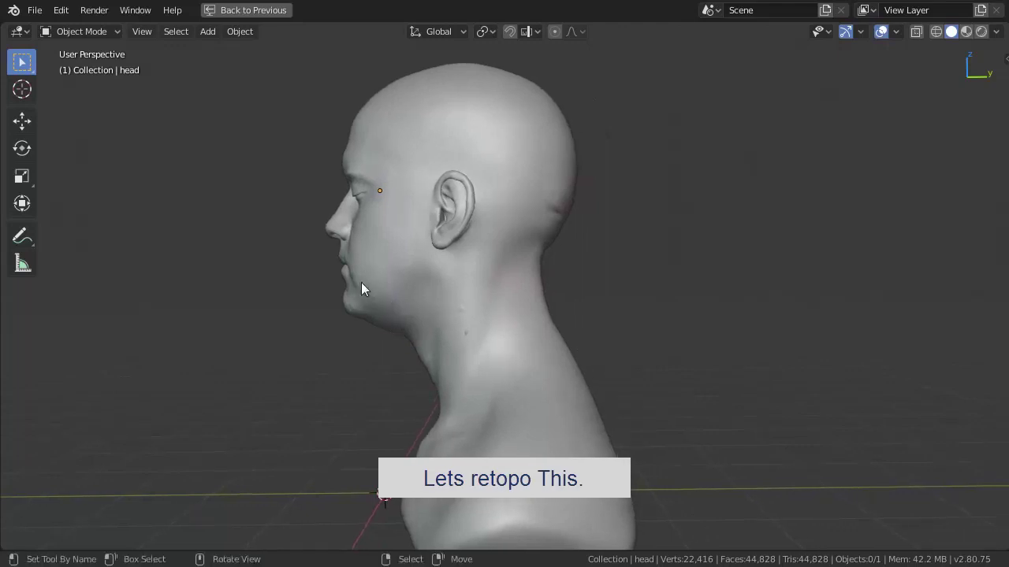
pyautogui.press('n')
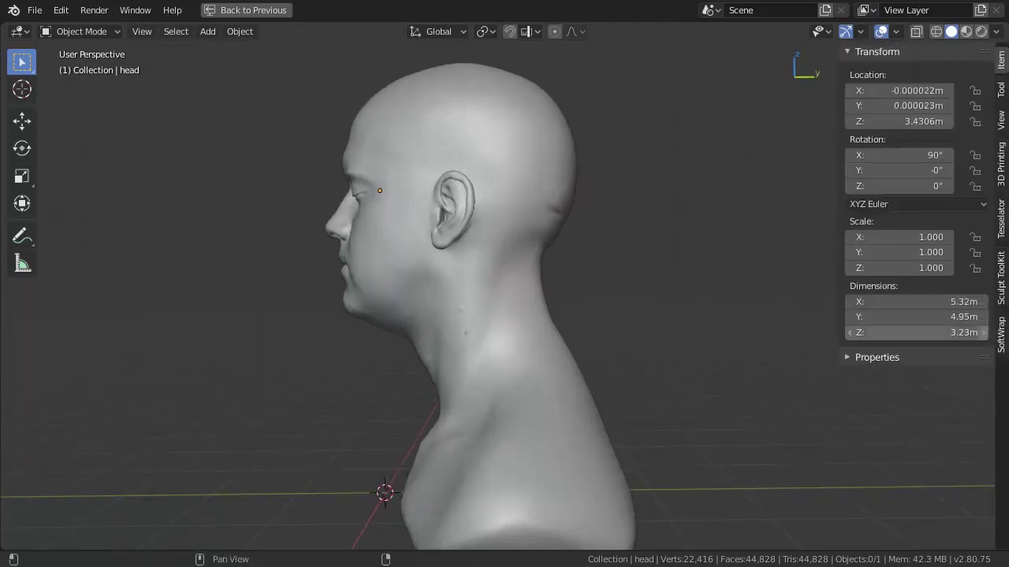
pyautogui.click(1005, 340)
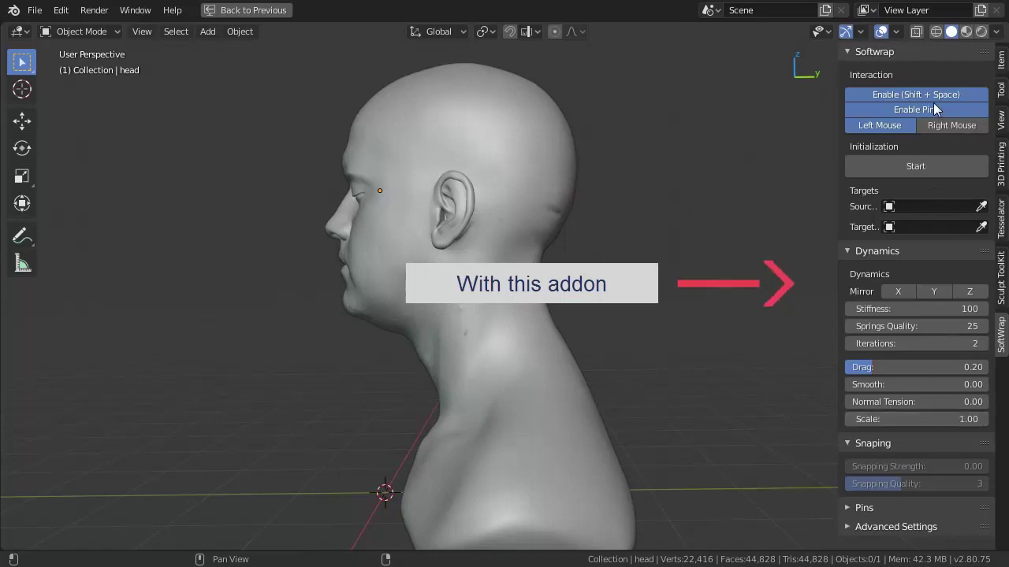
pyautogui.click(35, 14)
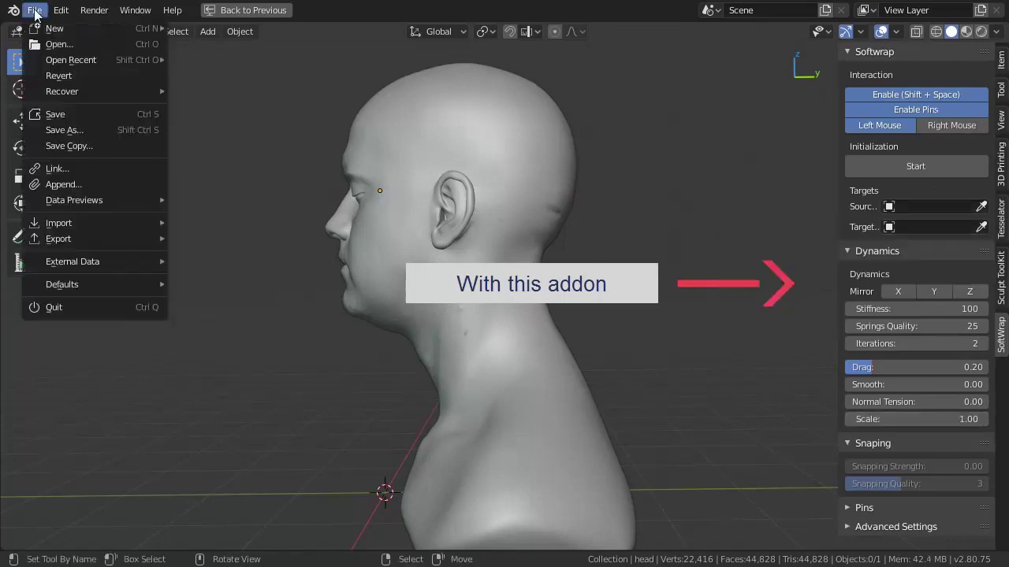
# Step: Append the Head Basemesh Simple object from blends/Head Basemesh Simple.blend and orbit to inspect it
pyautogui.click(69, 189)
pyautogui.scroll(-4, 70, 189)
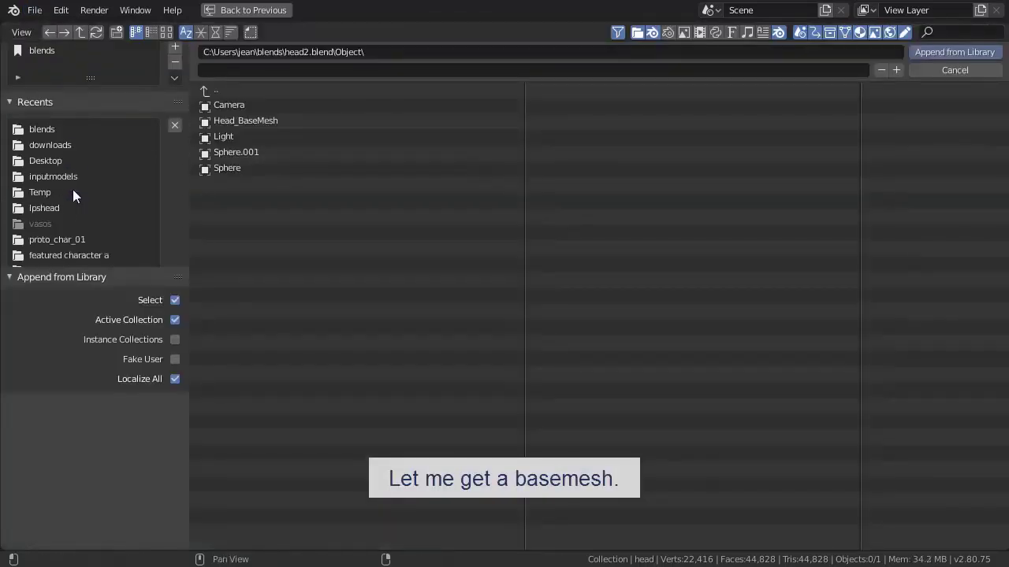
pyautogui.click(46, 130)
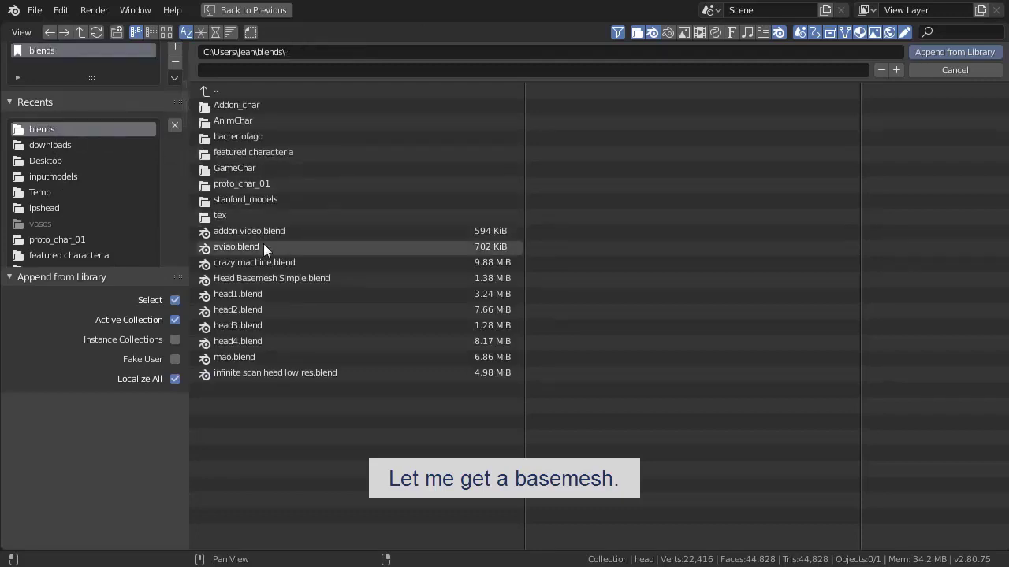
pyautogui.doubleClick(267, 278)
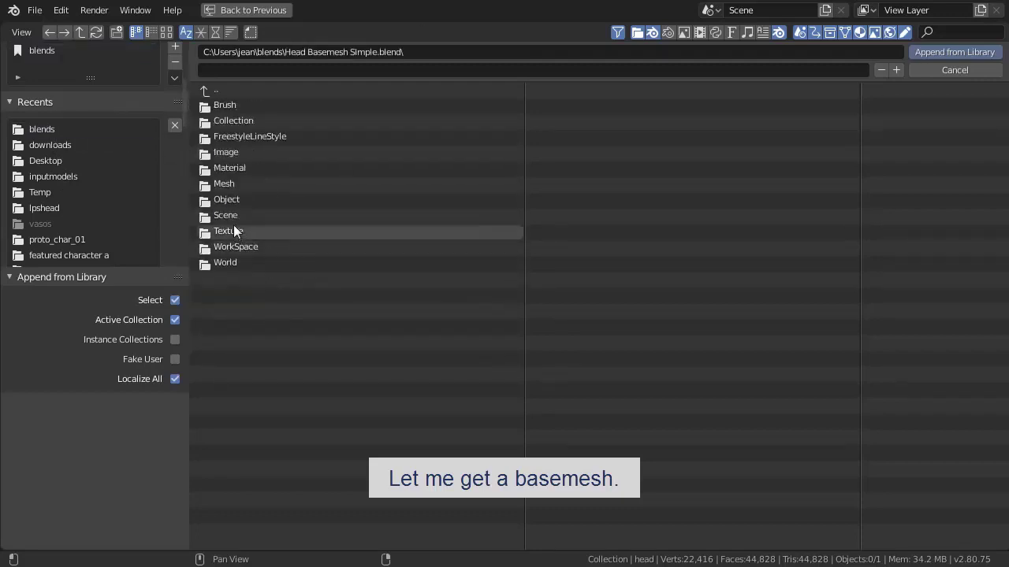
pyautogui.doubleClick(233, 199)
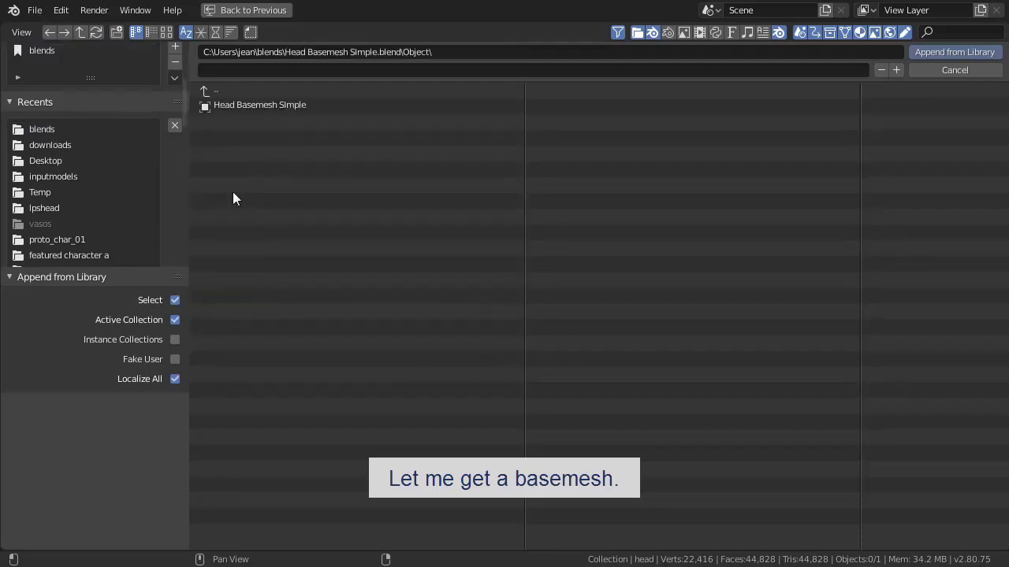
pyautogui.doubleClick(250, 103)
pyautogui.moveTo(279, 184)
pyautogui.mouseDown(button='middle')
pyautogui.moveTo(374, 259)
pyautogui.moveTo(655, 273)
pyautogui.mouseUp(button='middle')
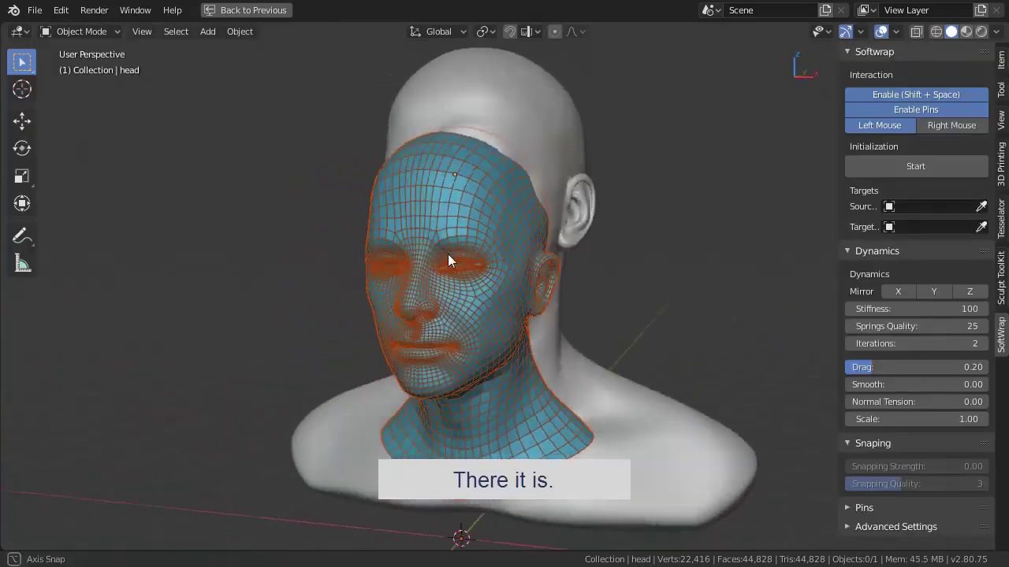
# Step: Move the base mesh along Y, then lower it along Z onto the neck
pyautogui.moveTo(584, 292); pyautogui.dragTo(274, 267, button='middle')
pyautogui.press('g')
pyautogui.press('y')
pyautogui.click(366, 256)
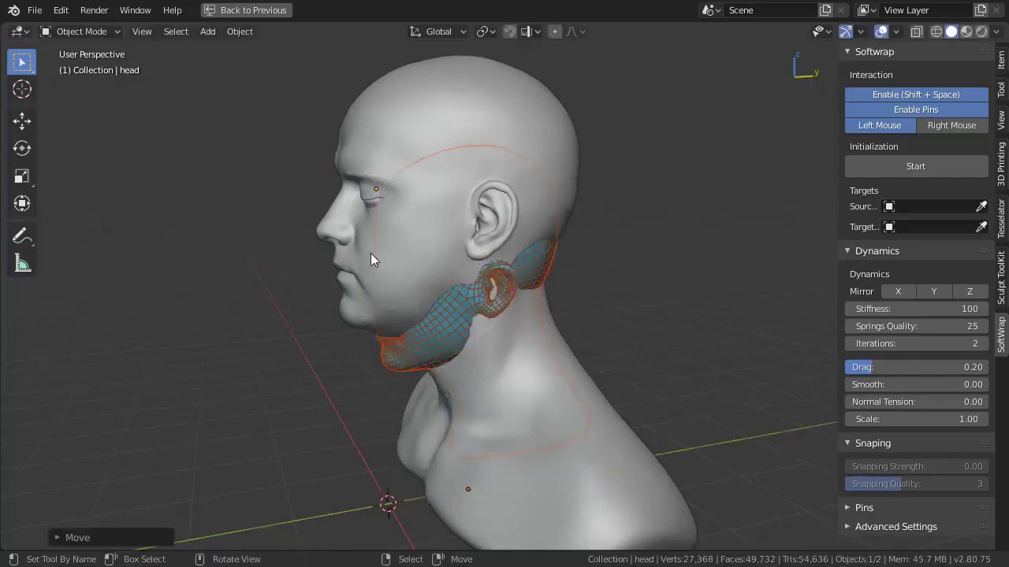
pyautogui.press('g')
pyautogui.press('z')
pyautogui.click(569, 245)
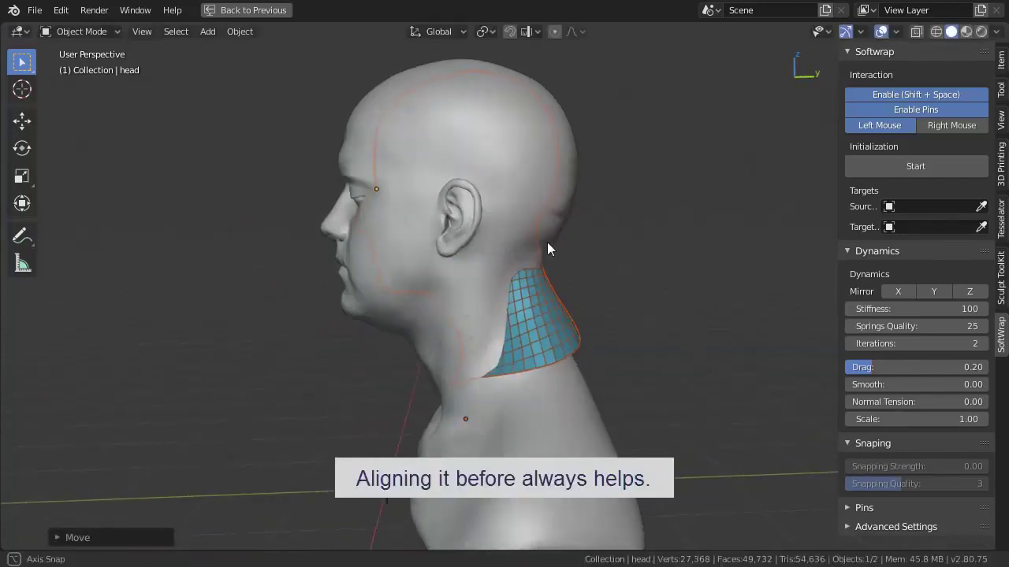
# Step: In right orthographic view, scale up, reposition and rotate the base mesh over the head
pyautogui.moveTo(569, 245); pyautogui.dragTo(534, 243, button='middle')
pyautogui.press('KP_3')
pyautogui.press('g')
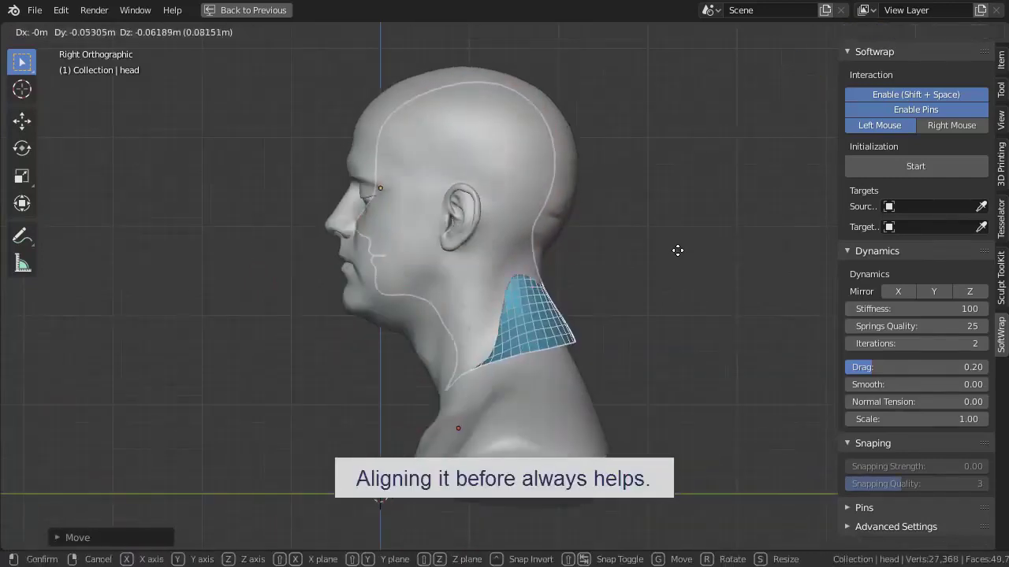
pyautogui.press('Escape')
pyautogui.press('s')
pyautogui.click(717, 228)
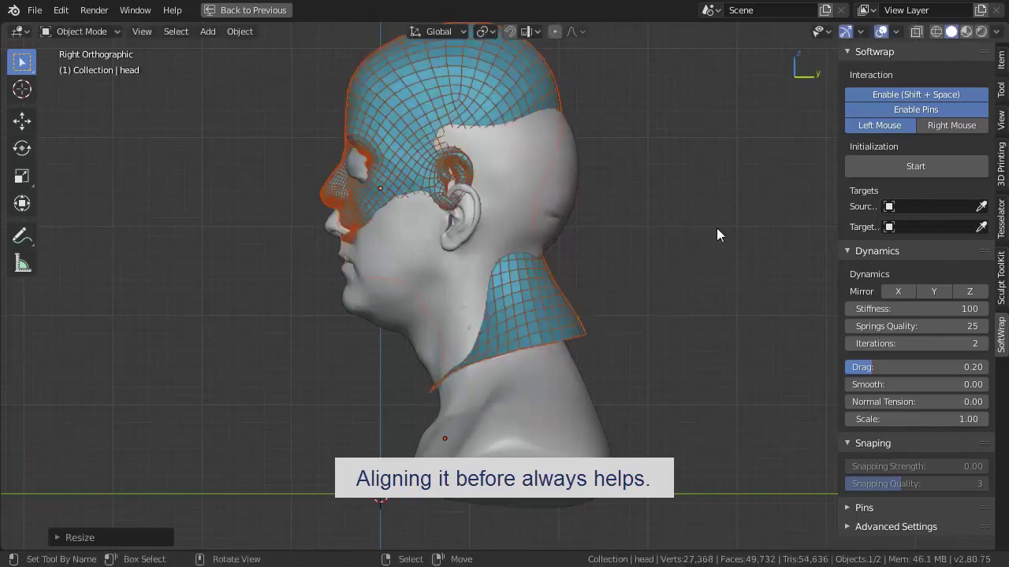
pyautogui.press('g')
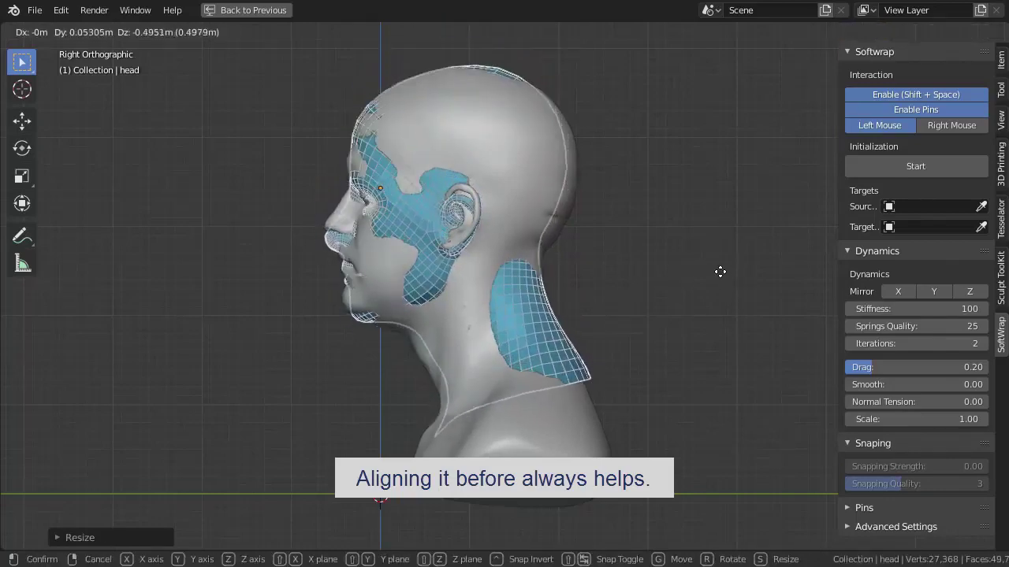
pyautogui.click(723, 273)
pyautogui.press('r')
pyautogui.click(726, 264)
pyautogui.press('g')
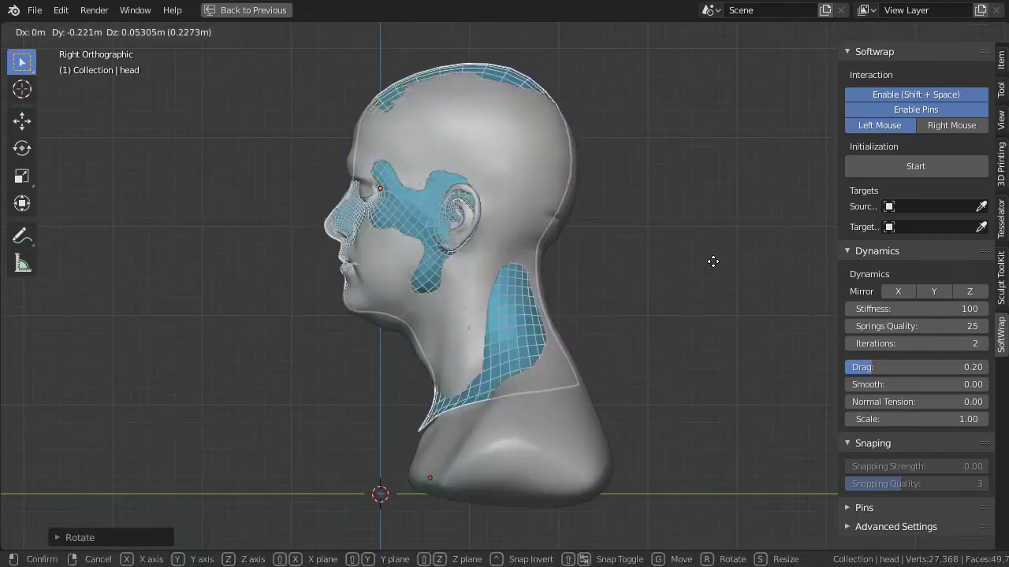
pyautogui.click(715, 264)
# Step: Rescale and nudge the base mesh to fit the head's outline
pyautogui.scroll(3, 716, 262)
pyautogui.scroll(2, 624, 206)
pyautogui.scroll(-2, 625, 208)
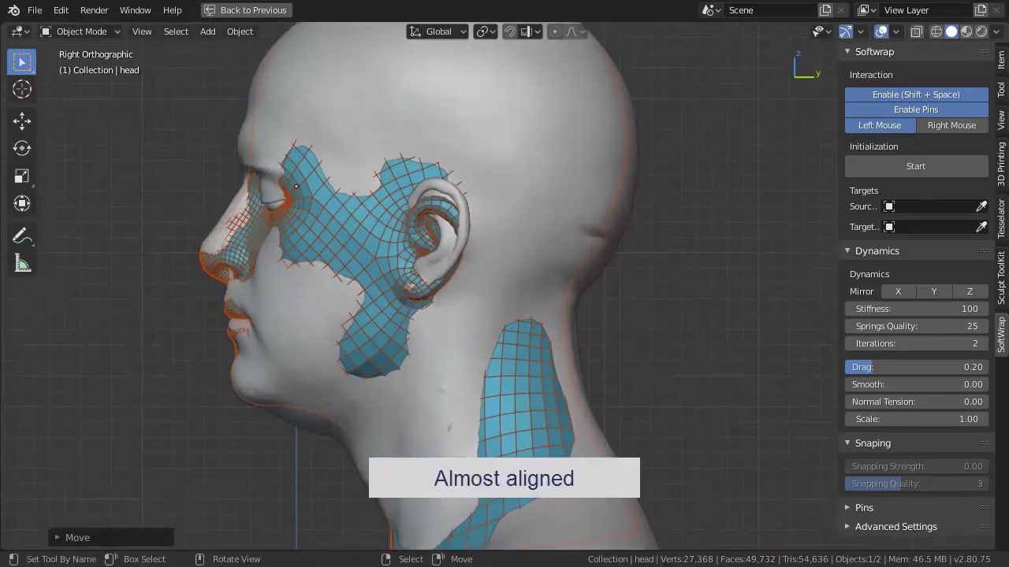
pyautogui.press('s')
pyautogui.click(682, 246)
pyautogui.press('g')
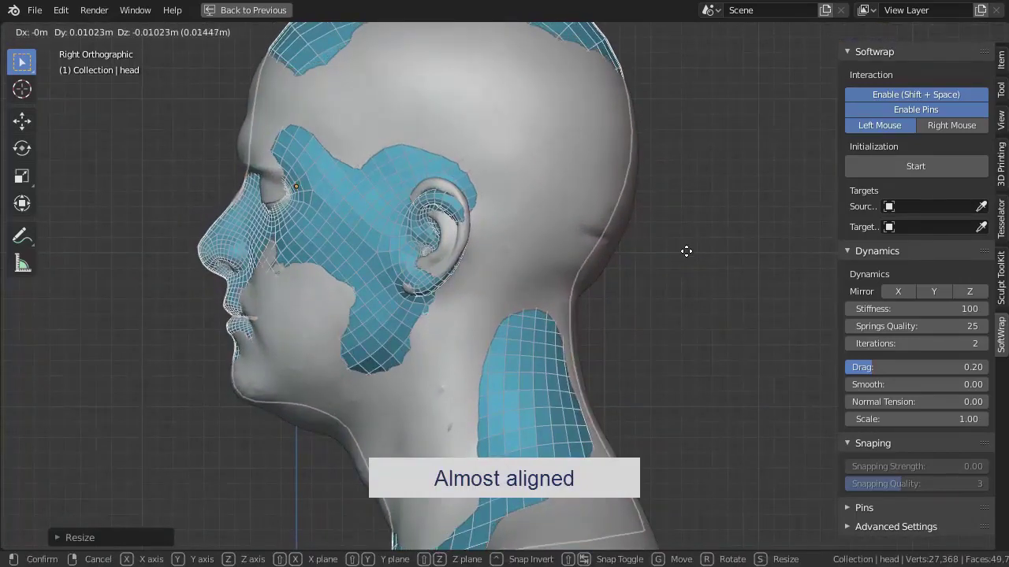
pyautogui.click(687, 251)
# Step: Check the alignment in front and right orthographic views, then deselect everything
pyautogui.moveTo(686, 251)
pyautogui.mouseDown(button='middle')
pyautogui.moveTo(439, 349)
pyautogui.moveTo(336, 344)
pyautogui.mouseUp(button='middle')
pyautogui.press('KP_1')
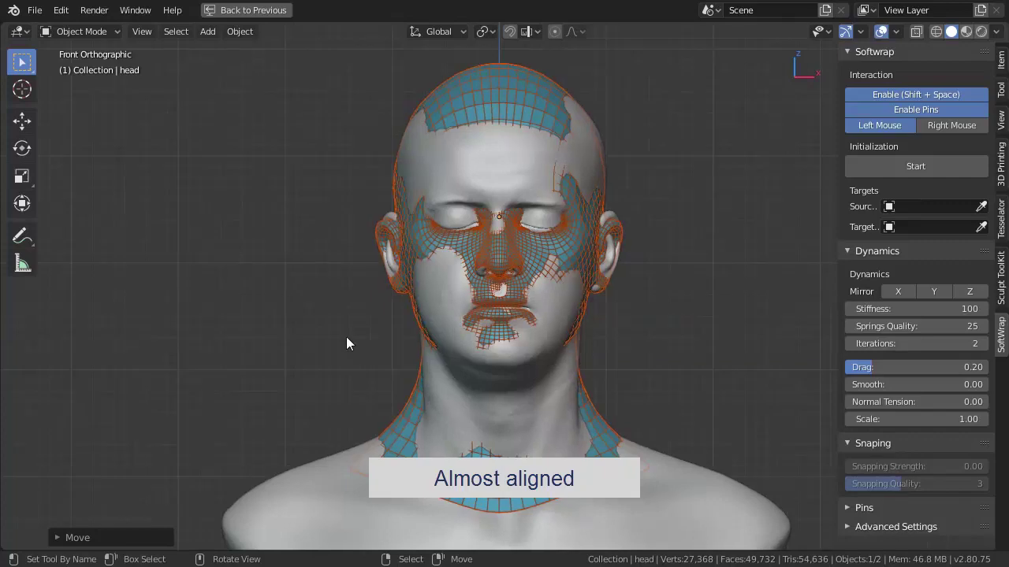
pyautogui.press('KP_3')
pyautogui.scroll(3, 347, 327)
pyautogui.press('KP_1')
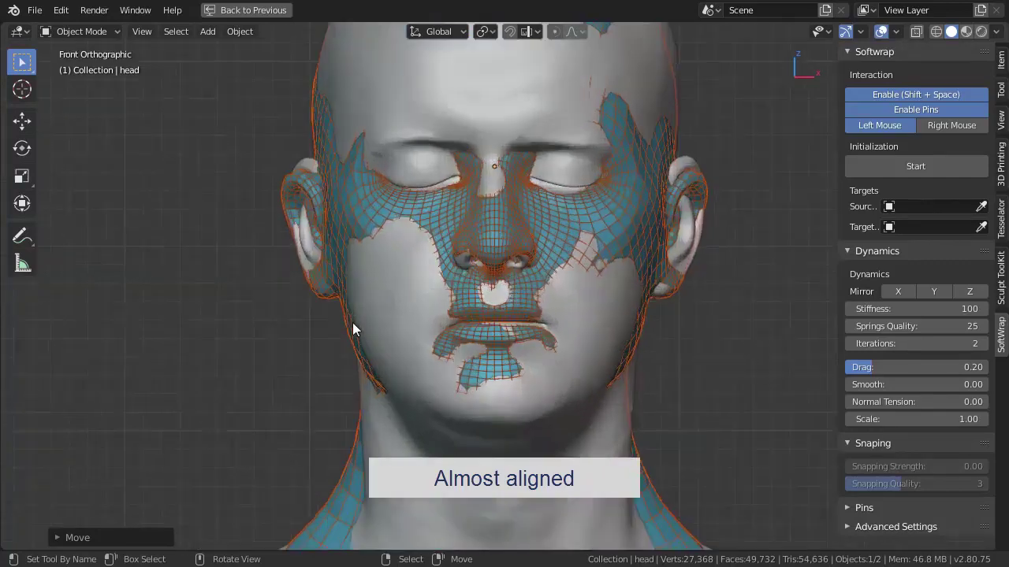
pyautogui.hotkey('alt', 'a')
pyautogui.moveTo(457, 302)
pyautogui.keyDown('shift'); pyautogui.mouseDown(button='middle')
pyautogui.moveTo(583, 368)
pyautogui.moveTo(542, 420)
pyautogui.mouseUp(button='middle'); pyautogui.keyUp('shift')
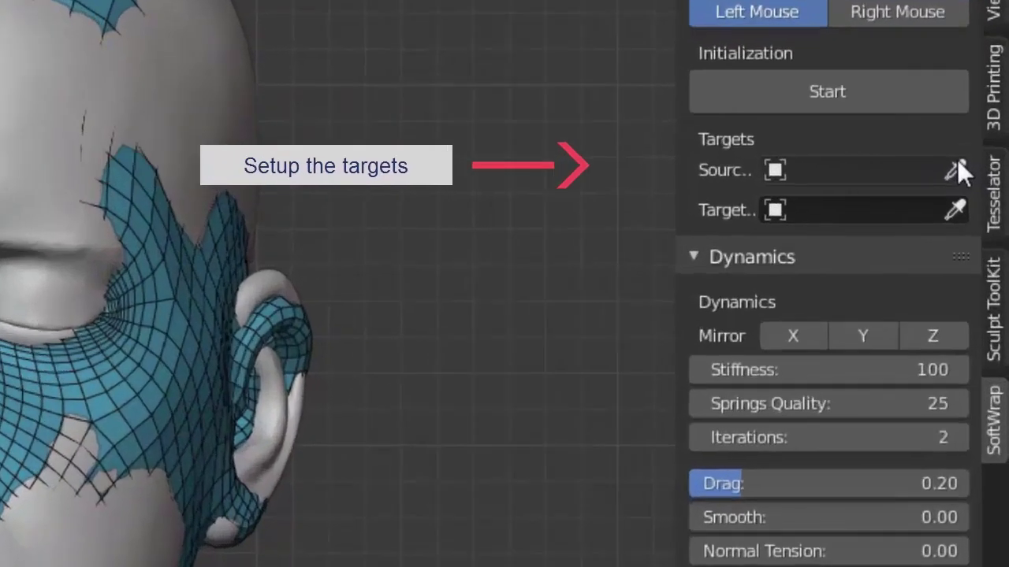
# Step: Choose Head Basemesh Simple as the SoftWrap Source and head as the Target
pyautogui.click(950, 205)
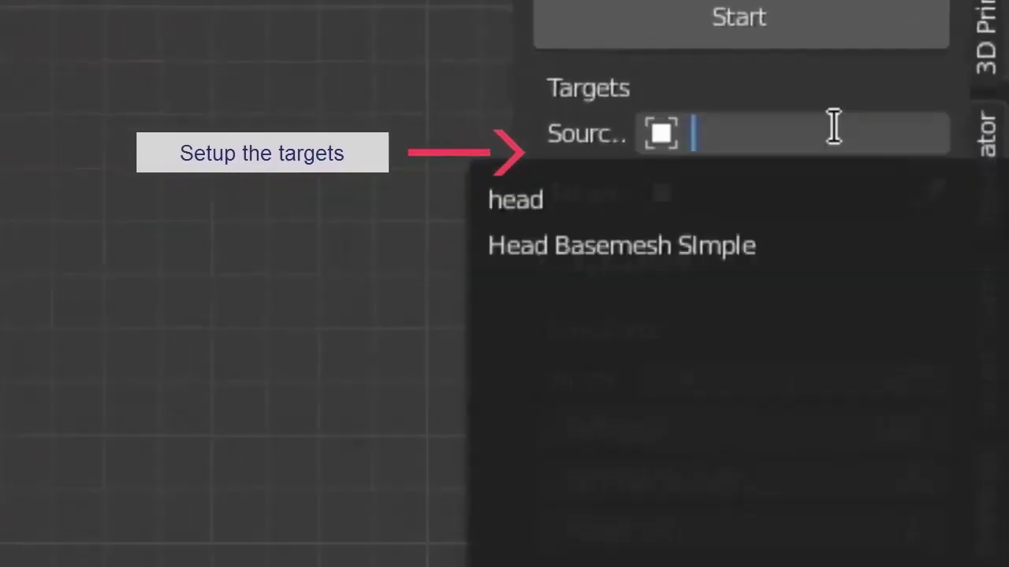
pyautogui.click(578, 245)
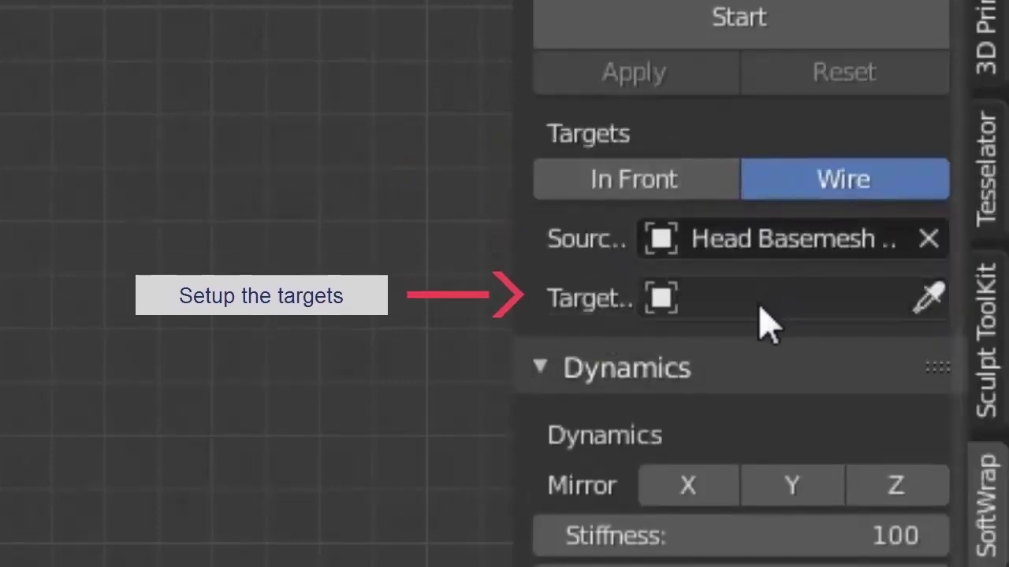
pyautogui.click(760, 308)
pyautogui.click(526, 359)
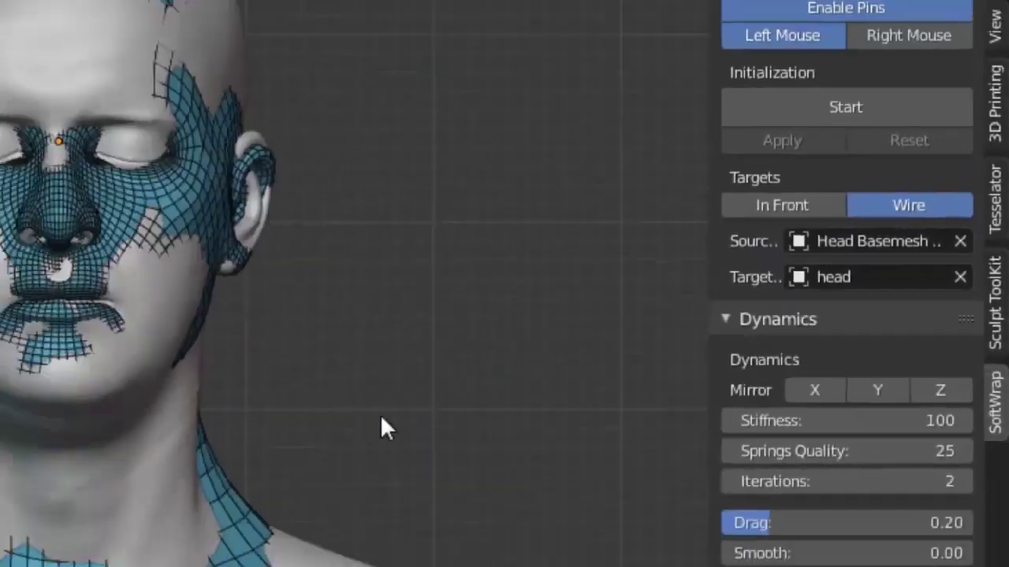
pyautogui.scroll(-2, 924, 442)
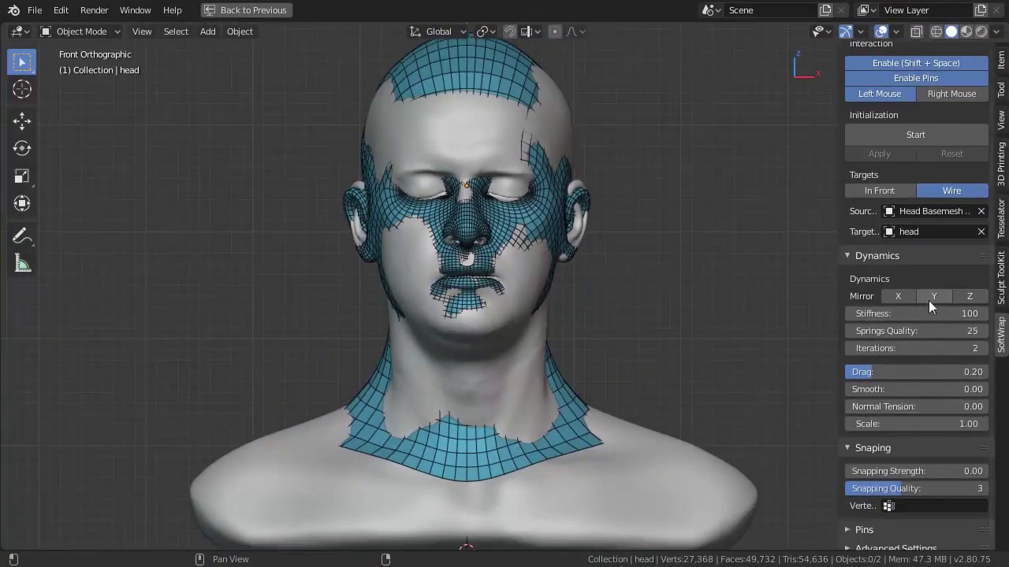
pyautogui.scroll(2, 929, 301)
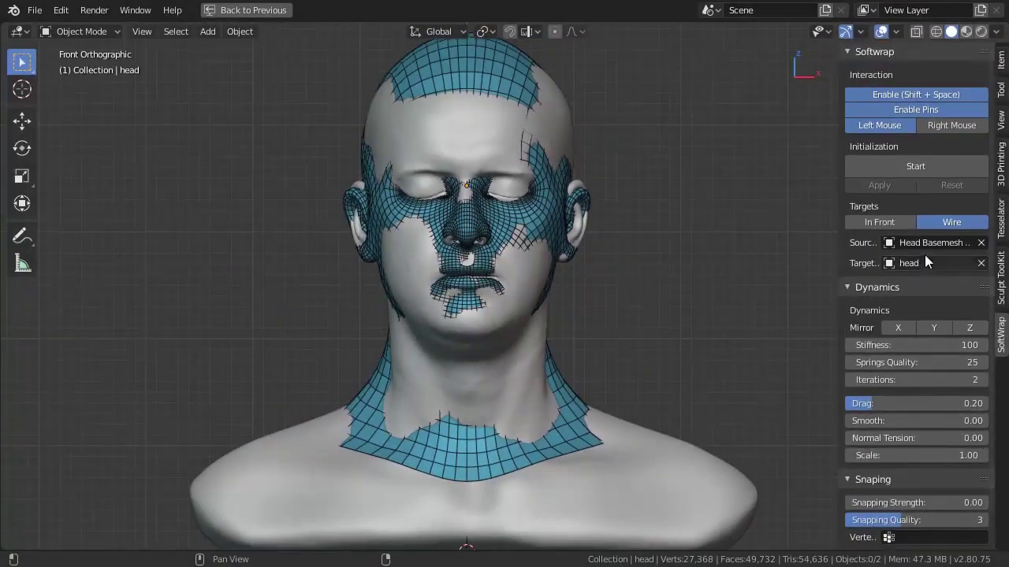
# Step: Start the SoftWrap simulation and drag the wrap mesh up over the scalp and back
pyautogui.click(889, 166)
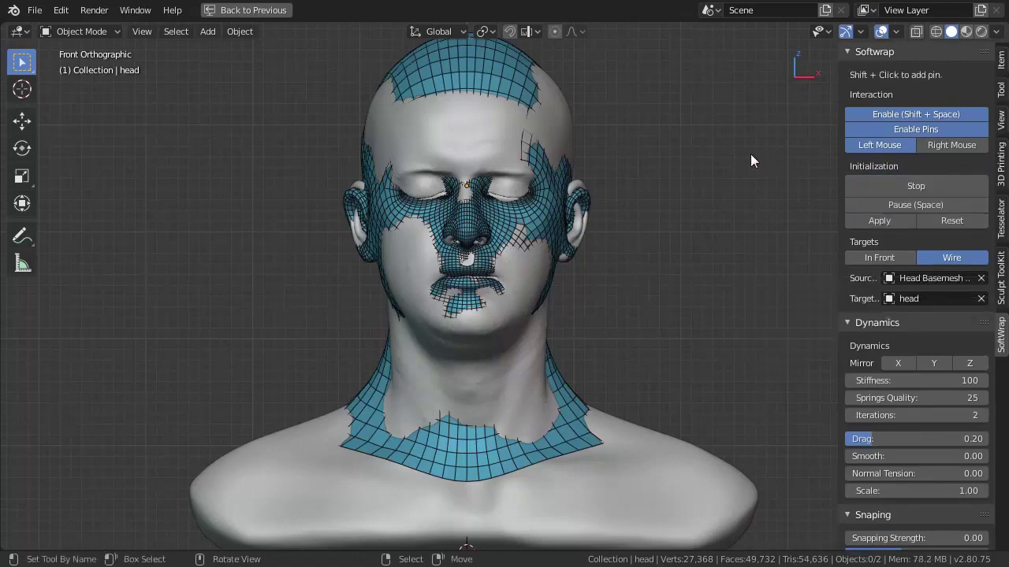
pyautogui.moveTo(520, 77)
pyautogui.mouseDown()
pyautogui.moveTo(558, 93)
pyautogui.moveTo(684, 106)
pyautogui.moveTo(644, 72)
pyautogui.moveTo(578, 63)
pyautogui.moveTo(505, 115)
pyautogui.mouseUp()
pyautogui.scroll(-2, 513, 150)
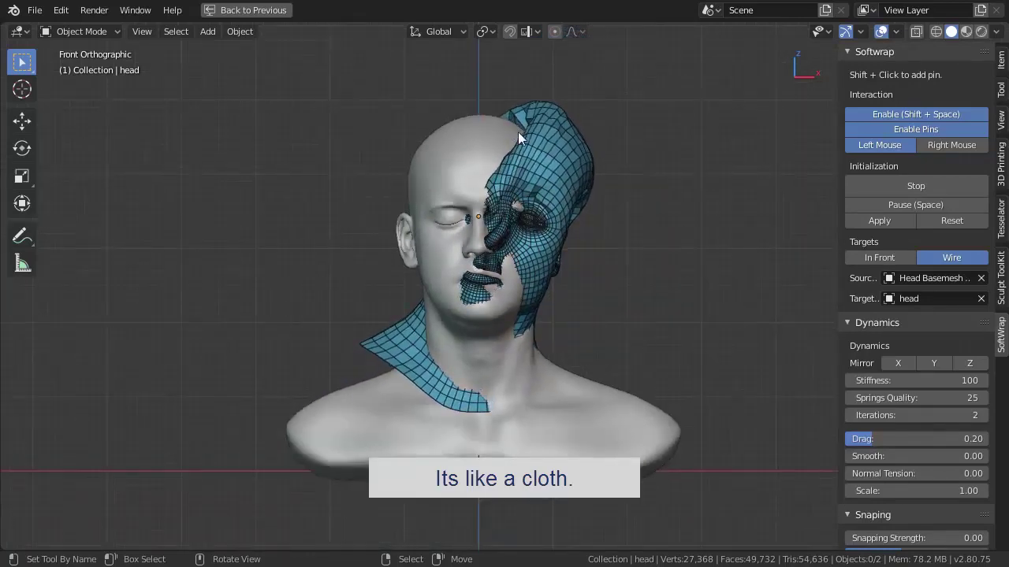
pyautogui.moveTo(442, 116)
pyautogui.mouseDown()
pyautogui.moveTo(279, 101)
pyautogui.moveTo(107, 151)
pyautogui.moveTo(327, 246)
pyautogui.moveTo(211, 199)
pyautogui.moveTo(155, 145)
pyautogui.mouseUp()
pyautogui.scroll(1, 424, 192)
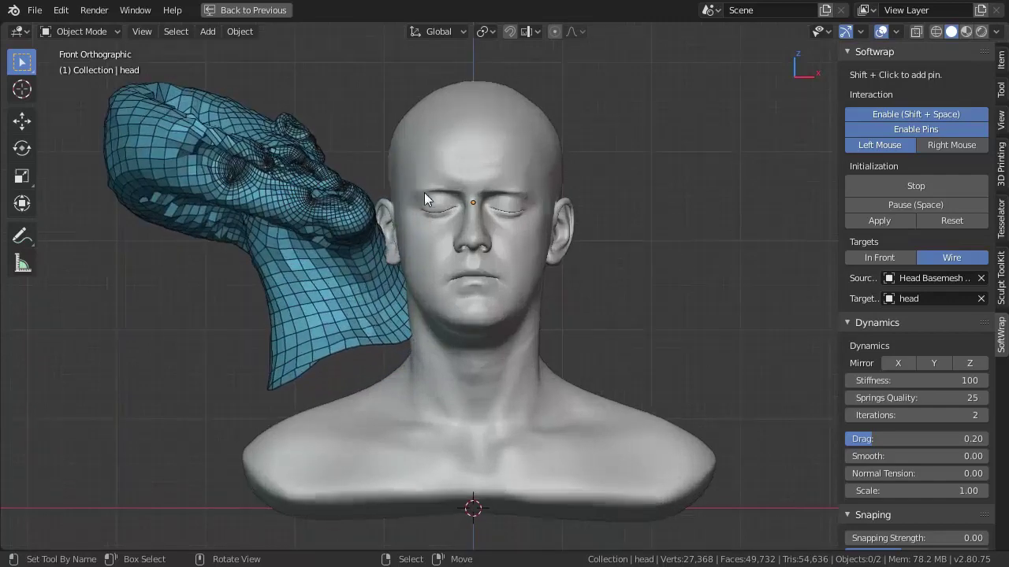
# Step: Reset the wrap so the mesh returns onto the head, viewed from three-quarter side
pyautogui.click(952, 222)
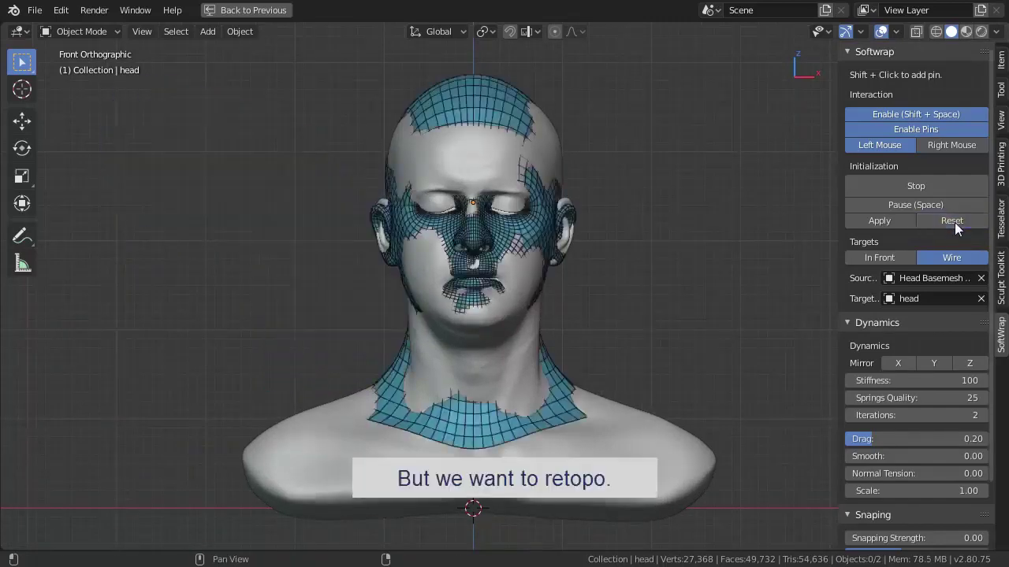
pyautogui.scroll(1, 474, 195)
pyautogui.scroll(1, 535, 207)
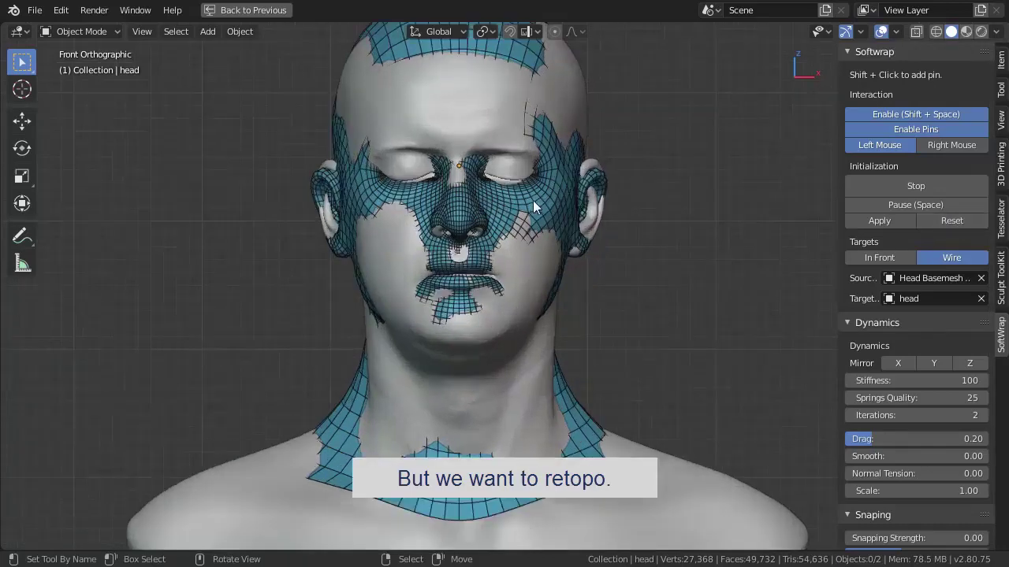
pyautogui.moveTo(549, 200)
pyautogui.mouseDown(button='middle')
pyautogui.moveTo(563, 225)
pyautogui.moveTo(470, 216)
pyautogui.mouseUp(button='middle')
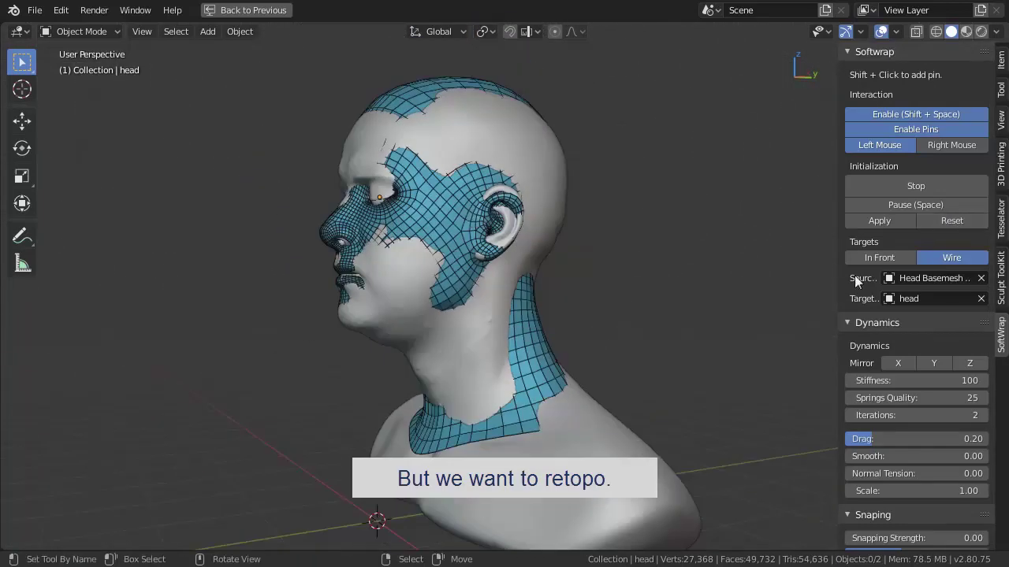
pyautogui.scroll(-3, 927, 364)
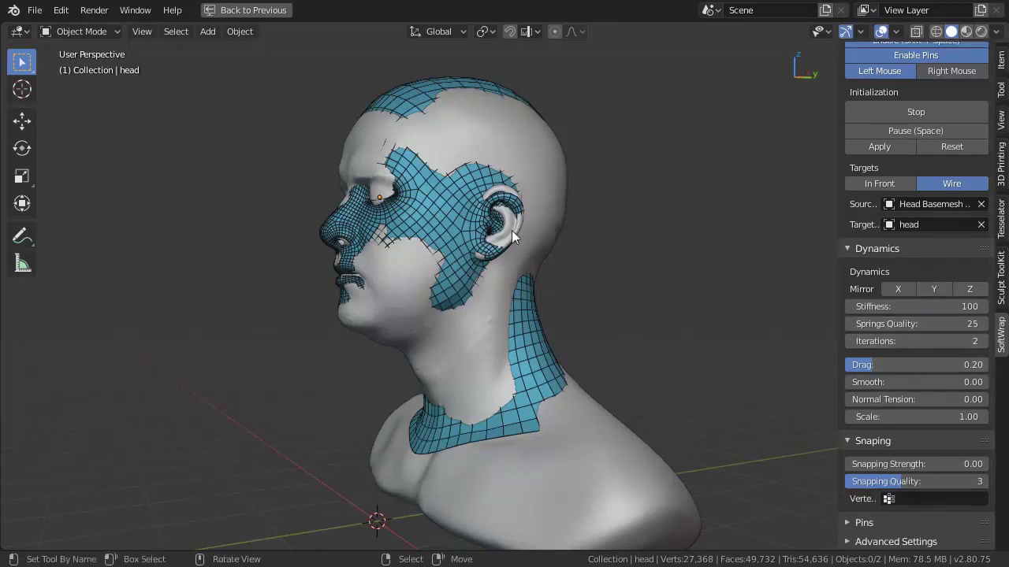
# Step: Raise Snapping Strength to 1.00 and inspect the face fit from the front
pyautogui.moveTo(892, 464); pyautogui.dragTo(978, 464)
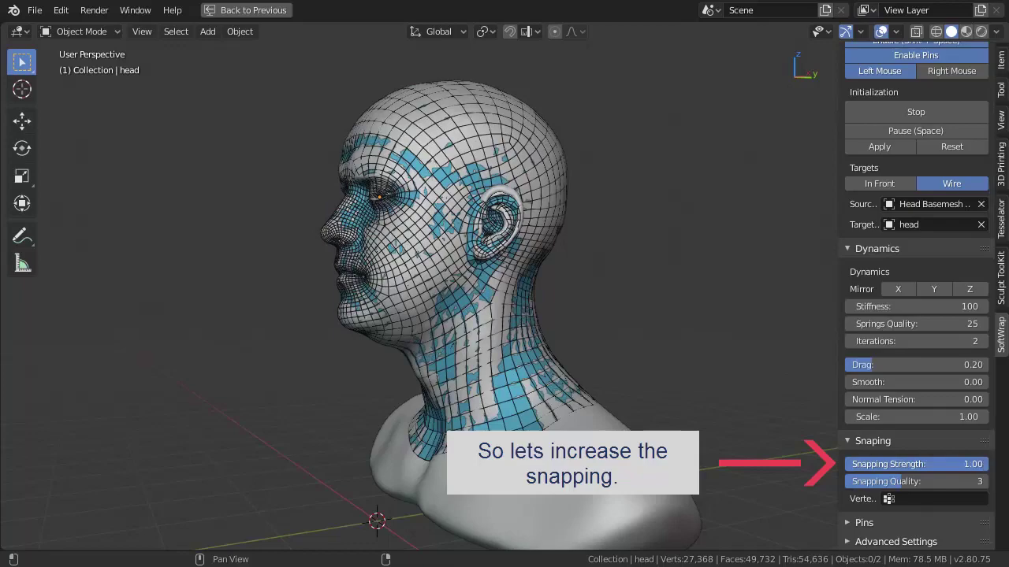
pyautogui.moveTo(496, 277); pyautogui.dragTo(610, 283, button='middle')
pyautogui.scroll(2, 610, 283)
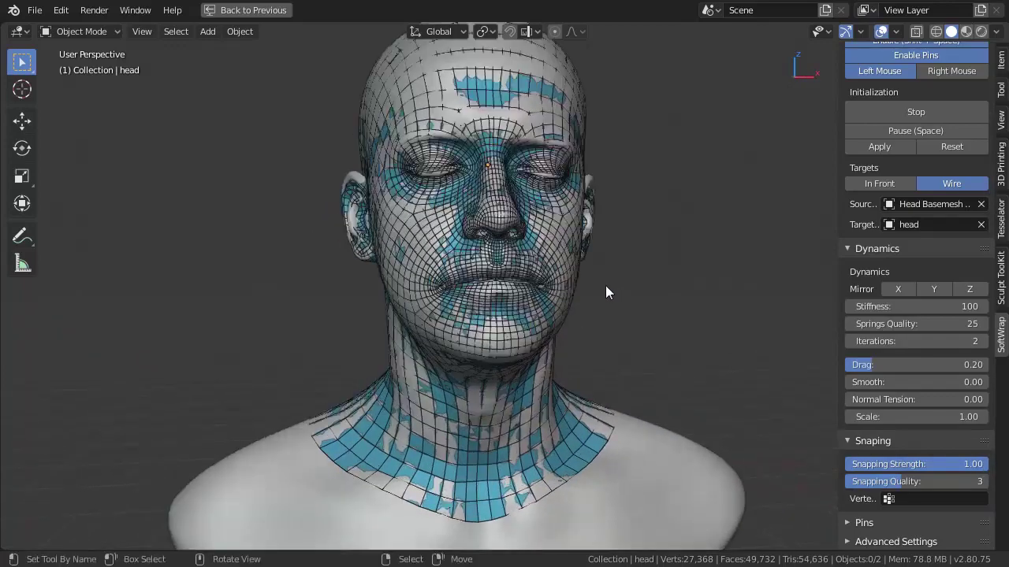
pyautogui.scroll(3, 436, 270)
pyautogui.moveTo(436, 269)
pyautogui.mouseDown(button='middle')
pyautogui.moveTo(511, 279)
pyautogui.moveTo(592, 223)
pyautogui.moveTo(581, 281)
pyautogui.mouseUp(button='middle')
pyautogui.scroll(3, 511, 279)
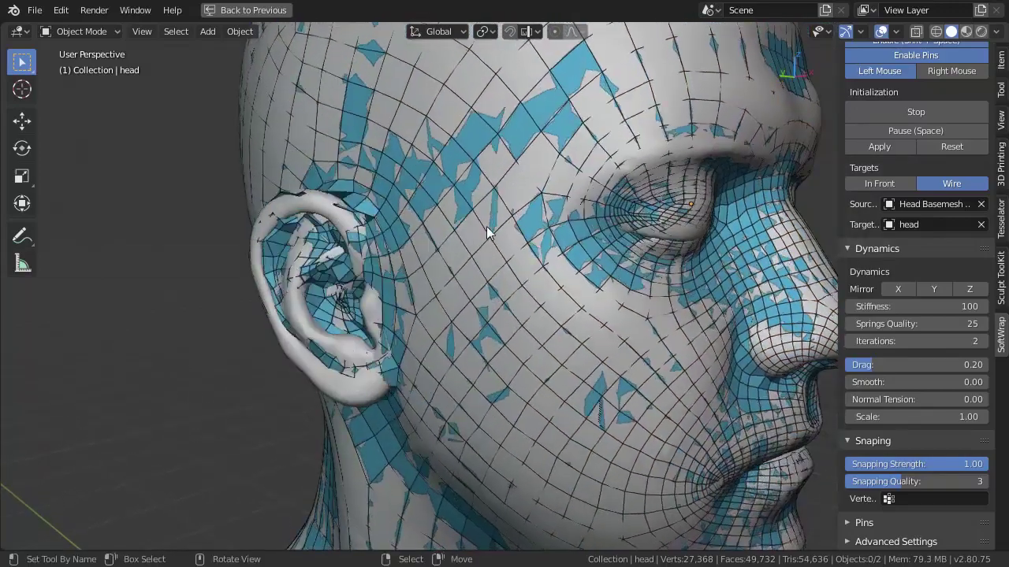
pyautogui.scroll(-3, 500, 235)
# Step: Orbit and zoom in to inspect the rough fit around the left ear
pyautogui.moveTo(506, 247)
pyautogui.mouseDown(button='middle')
pyautogui.moveTo(573, 333)
pyautogui.moveTo(333, 320)
pyautogui.mouseUp(button='middle')
pyautogui.scroll(3, 333, 320)
pyautogui.scroll(2, 448, 214)
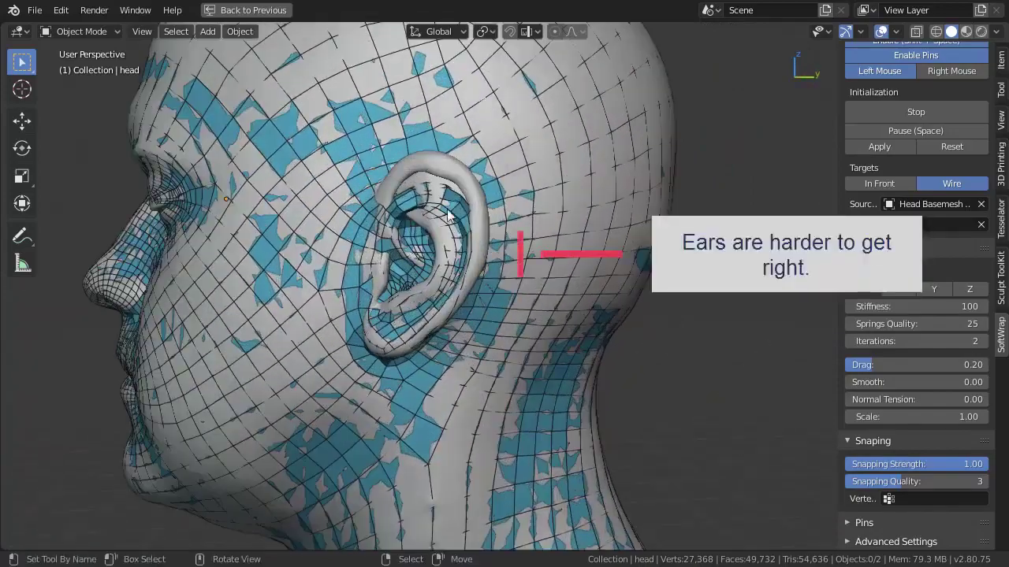
pyautogui.moveTo(449, 201); pyautogui.dragTo(437, 162, button='middle')
pyautogui.scroll(1, 437, 162)
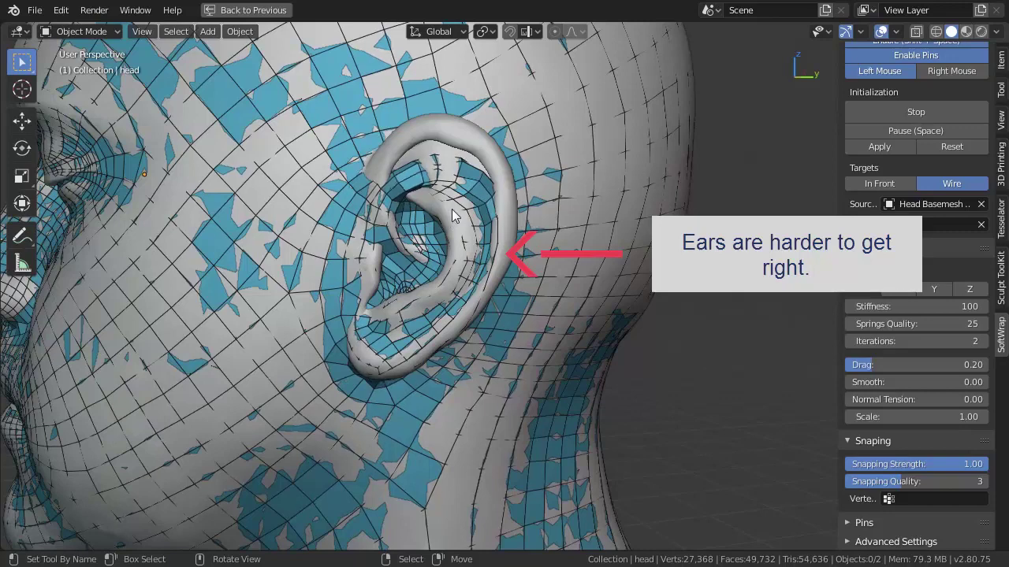
pyautogui.moveTo(453, 216); pyautogui.dragTo(450, 230, button='middle')
# Step: Leave Sculpt Mode back to Object Mode and select the Head Basemesh Simple object
pyautogui.hotkey('ctrl', 'Tab')
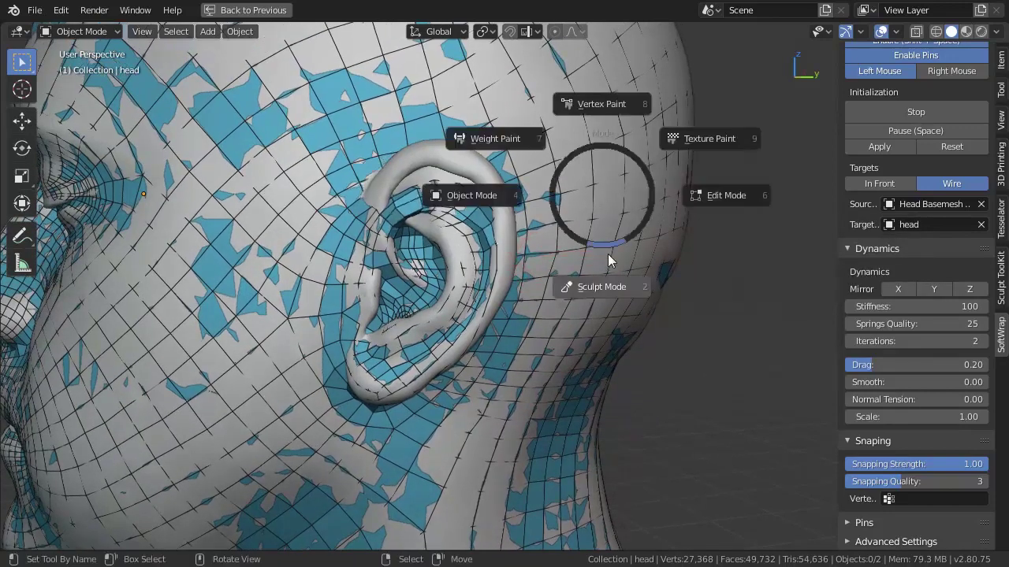
pyautogui.click(600, 289)
pyautogui.scroll(-4, 484, 237)
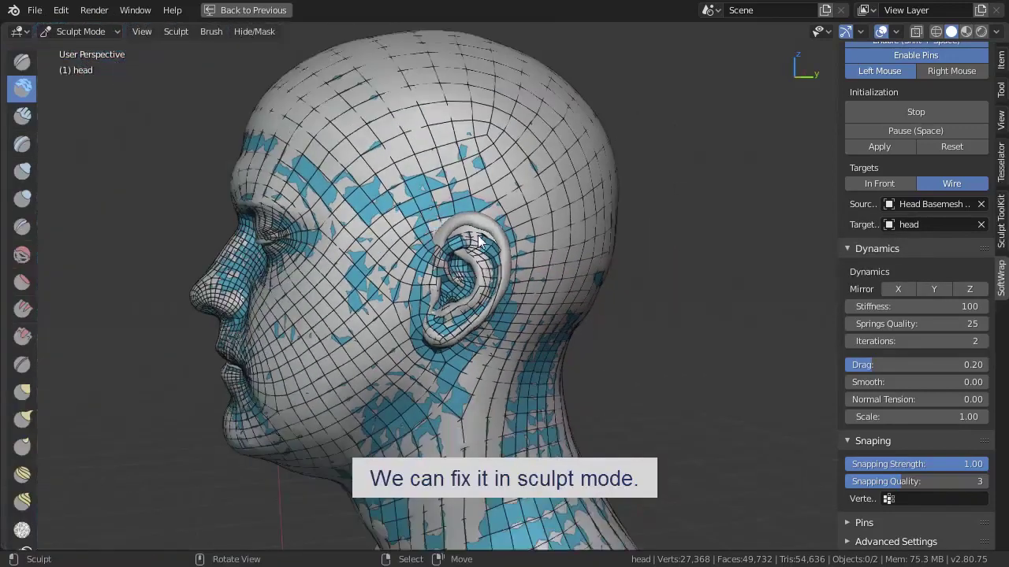
pyautogui.hotkey('ctrl', 'Tab')
pyautogui.click(473, 202)
pyautogui.click(477, 249)
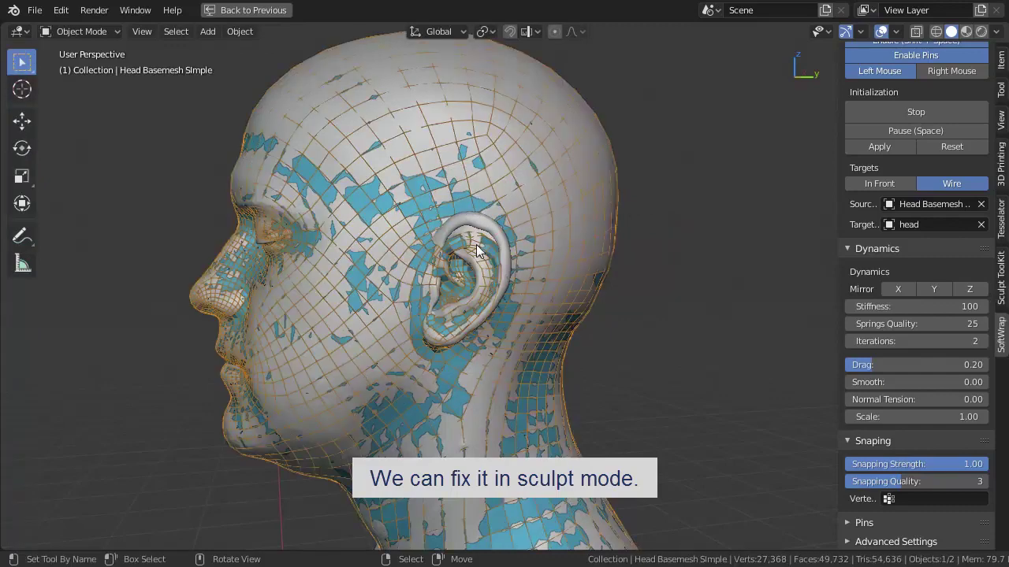
pyautogui.click(477, 249)
pyautogui.click(477, 249)
pyautogui.scroll(1, 478, 251)
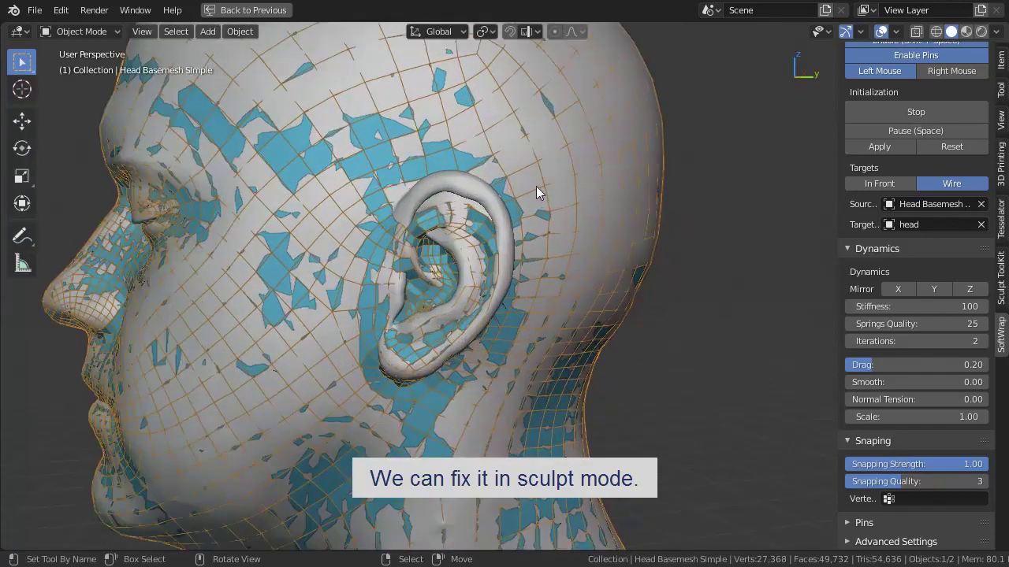
# Step: Enter Sculpt Mode on the base mesh, pick Snake Hook and enlarge the brush radius
pyautogui.hotkey('ctrl', 'Tab')
pyautogui.click(534, 268)
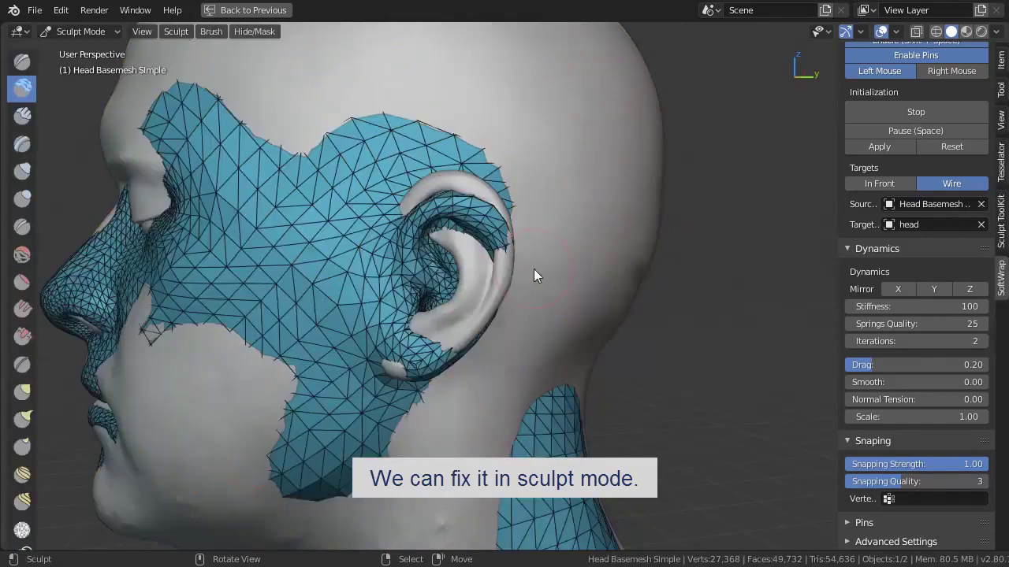
pyautogui.press('f')
pyautogui.click(515, 250)
pyautogui.press('k')
pyautogui.press('f')
pyautogui.click(512, 238)
# Step: Snake-hook the wire mesh over the ear's rim, then return to Object Mode to check
pyautogui.moveTo(511, 238)
pyautogui.mouseDown()
pyautogui.moveTo(469, 233)
pyautogui.moveTo(465, 208)
pyautogui.mouseUp()
pyautogui.moveTo(418, 236); pyautogui.dragTo(449, 184)
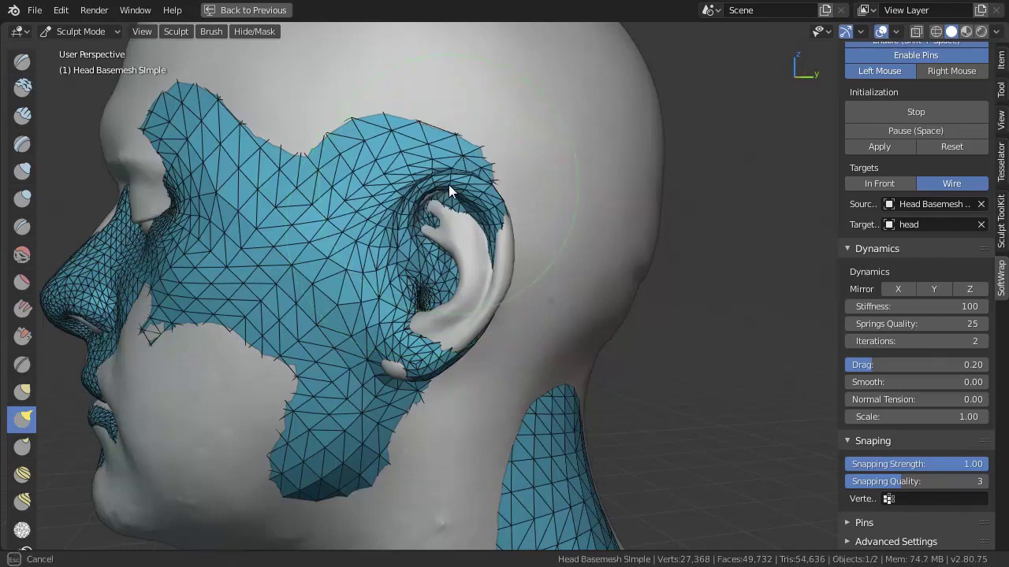
pyautogui.scroll(-2, 465, 299)
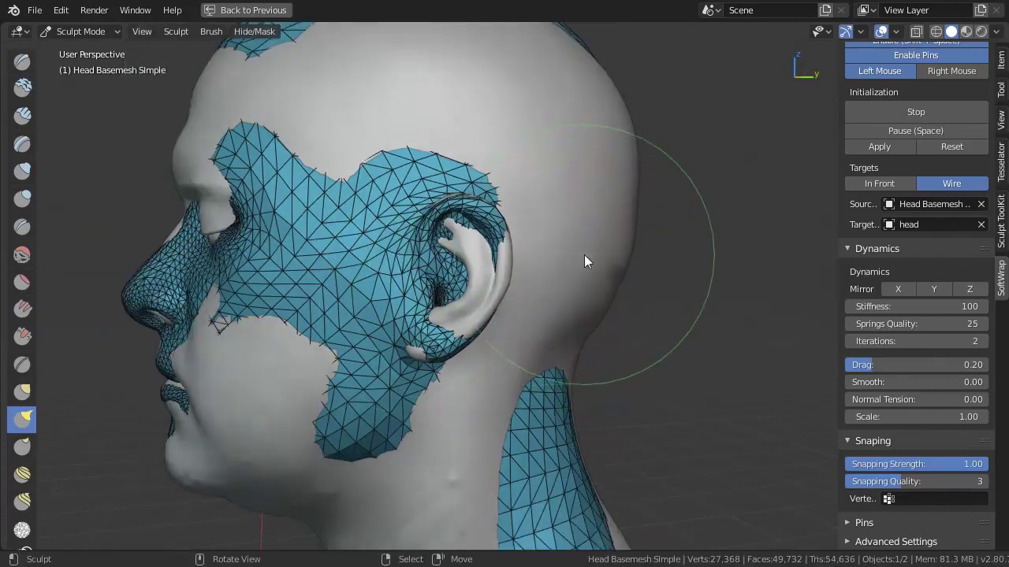
pyautogui.hotkey('ctrl', 'Tab')
pyautogui.click(384, 245)
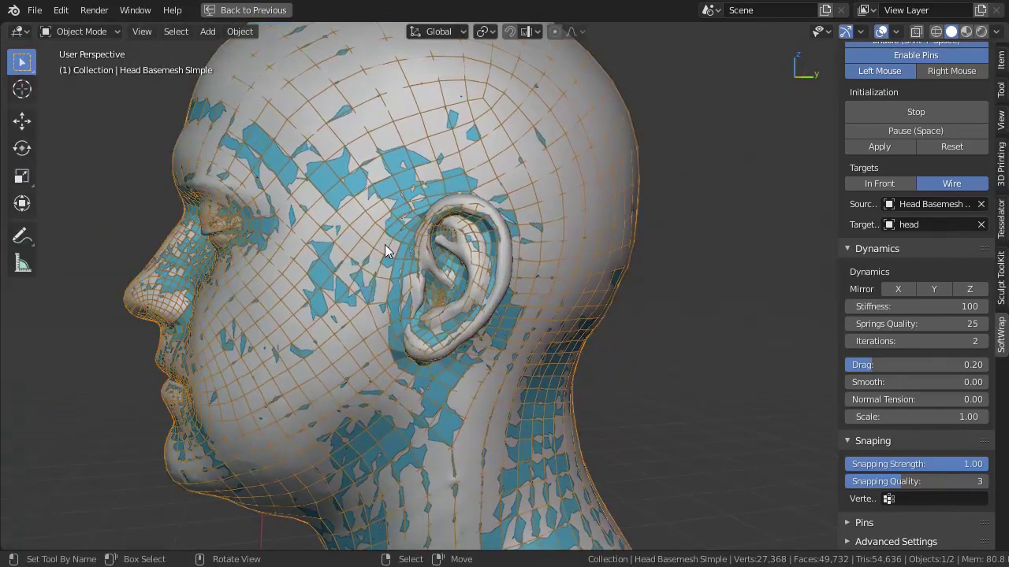
# Step: Briefly re-enter Sculpt Mode, return to Object Mode and deselect everything
pyautogui.scroll(2, 384, 244)
pyautogui.hotkey('ctrl', 'Tab')
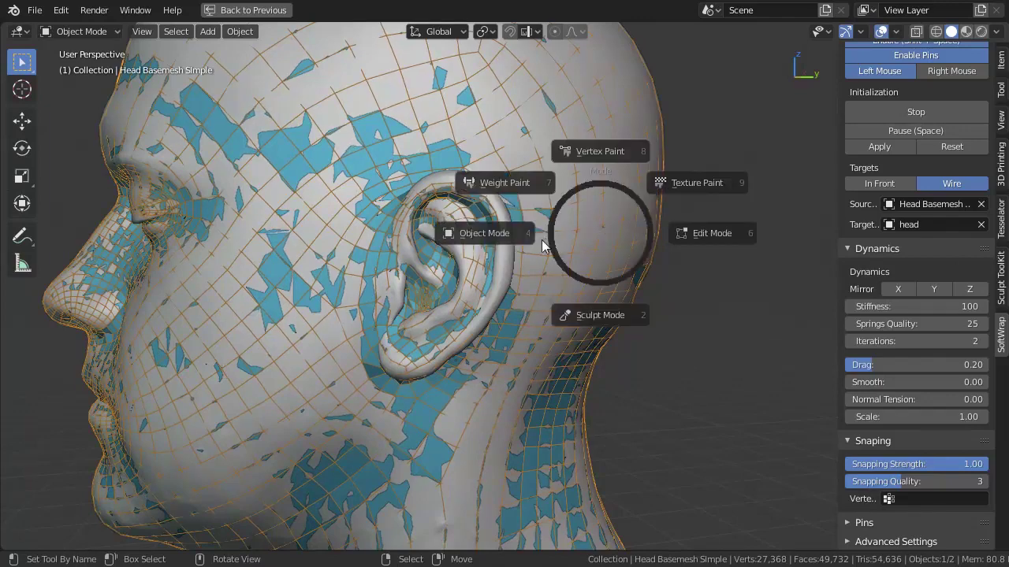
pyautogui.click(567, 333)
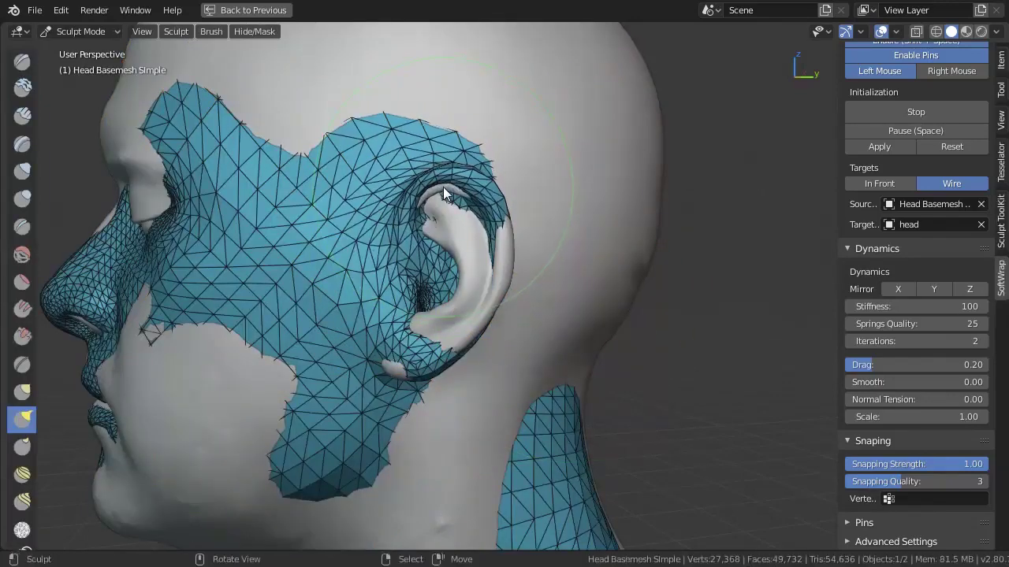
pyautogui.hotkey('ctrl', 'Tab')
pyautogui.click(386, 195)
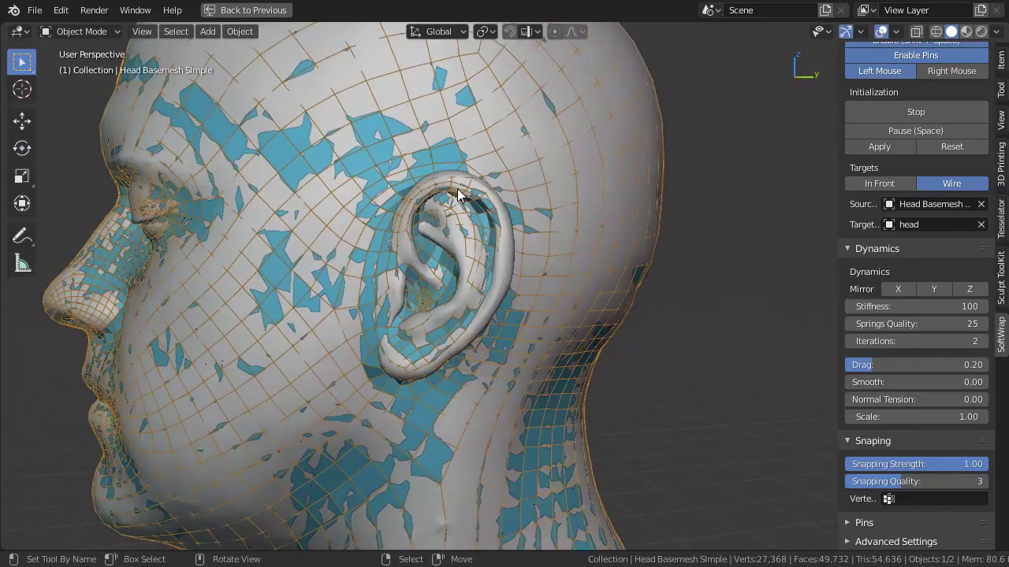
pyautogui.hotkey('alt', 'a')
# Step: Inspect the ear and cheek, then set the wrap's Smooth value to 0.60
pyautogui.moveTo(394, 246)
pyautogui.mouseDown(button='middle')
pyautogui.moveTo(495, 284)
pyautogui.moveTo(653, 315)
pyautogui.mouseUp(button='middle')
pyautogui.scroll(-3, 495, 283)
pyautogui.scroll(3, 654, 315)
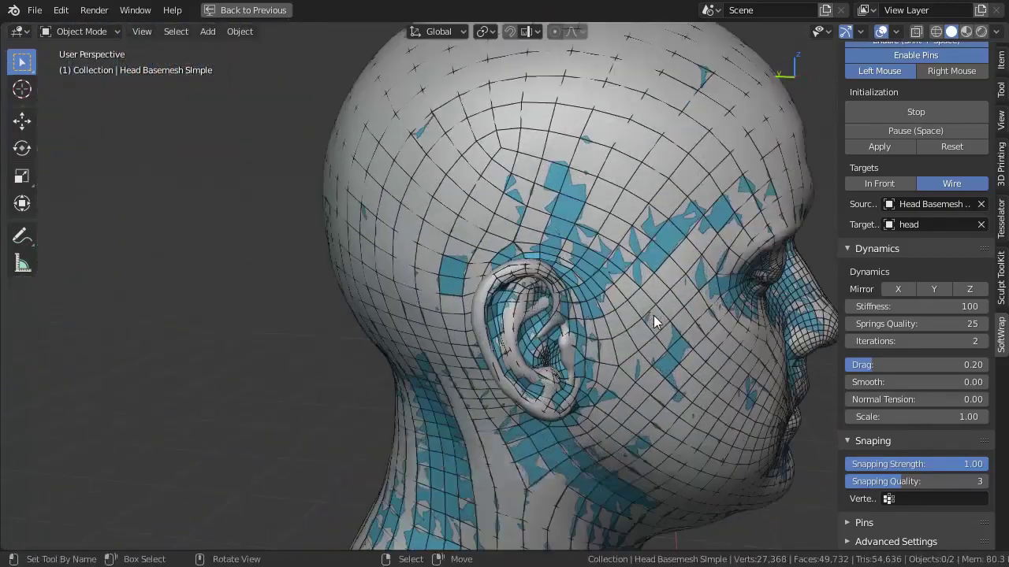
pyautogui.moveTo(556, 294)
pyautogui.mouseDown(button='middle')
pyautogui.moveTo(633, 317)
pyautogui.moveTo(536, 297)
pyautogui.moveTo(408, 183)
pyautogui.moveTo(442, 160)
pyautogui.mouseUp(button='middle')
pyautogui.scroll(2, 633, 317)
pyautogui.scroll(1, 622, 312)
pyautogui.scroll(-2, 536, 297)
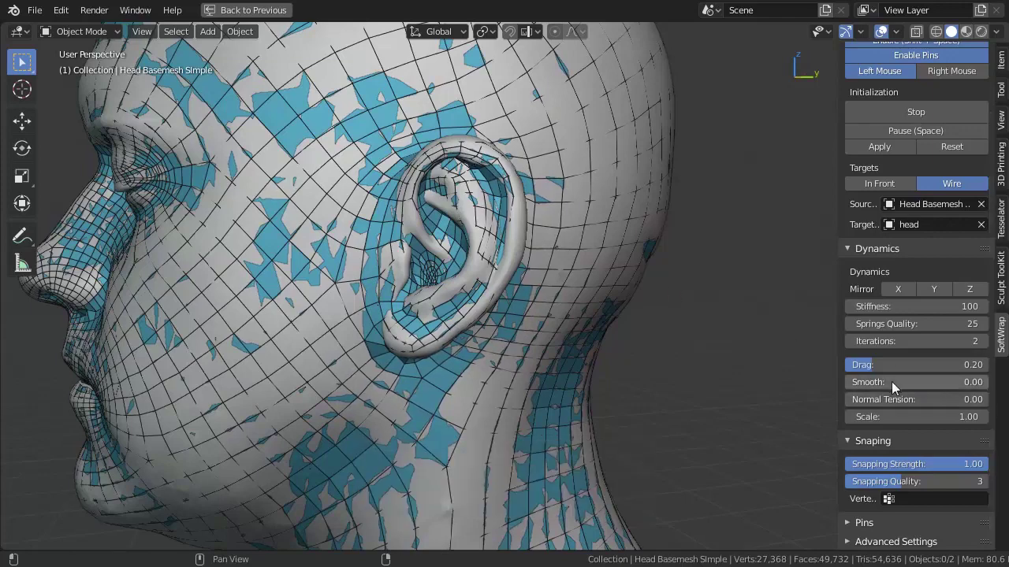
pyautogui.moveTo(892, 381)
pyautogui.mouseDown()
pyautogui.moveTo(985, 381)
pyautogui.moveTo(867, 382)
pyautogui.mouseUp()
# Step: Enable In Front for the base mesh and zoom in on the ear's outer edge
pyautogui.moveTo(801, 377)
pyautogui.mouseDown(button='middle')
pyautogui.moveTo(477, 331)
pyautogui.moveTo(406, 341)
pyautogui.moveTo(421, 340)
pyautogui.mouseUp(button='middle')
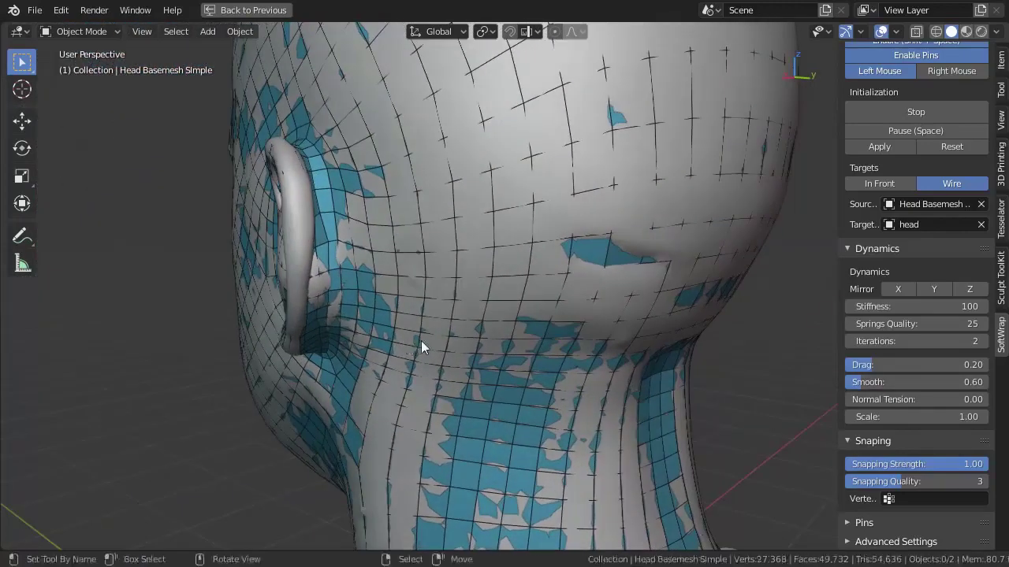
pyautogui.click(896, 183)
pyautogui.moveTo(506, 199)
pyautogui.mouseDown(button='middle')
pyautogui.moveTo(506, 213)
pyautogui.moveTo(544, 213)
pyautogui.moveTo(563, 198)
pyautogui.moveTo(492, 210)
pyautogui.mouseUp(button='middle')
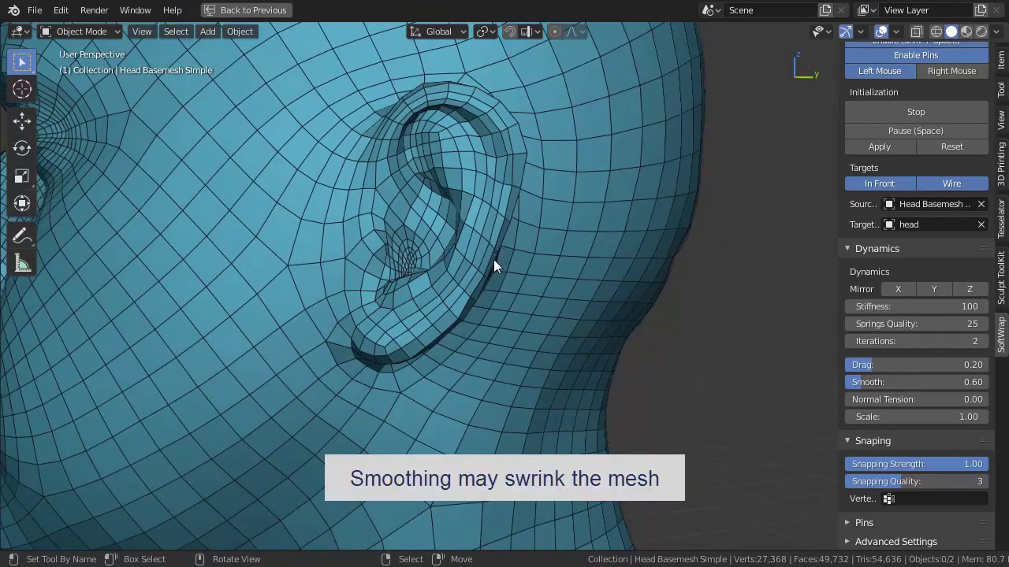
pyautogui.moveTo(493, 260); pyautogui.dragTo(556, 291, button='middle')
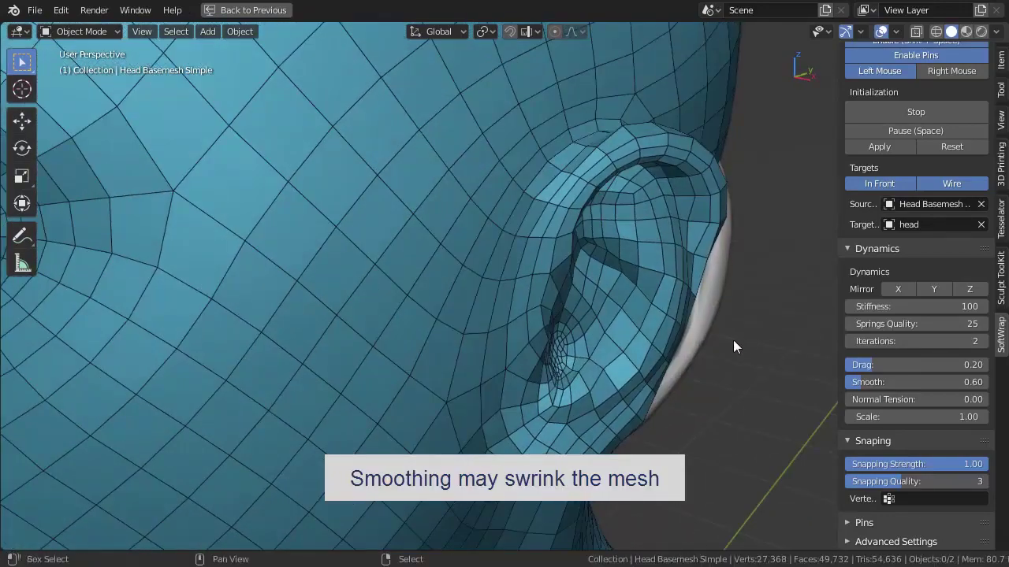
pyautogui.keyDown('shift'); pyautogui.moveTo(733, 340); pyautogui.dragTo(643, 295, button='middle'); pyautogui.keyUp('shift')
pyautogui.scroll(2, 638, 290)
pyautogui.scroll(1, 634, 285)
pyautogui.scroll(1, 622, 267)
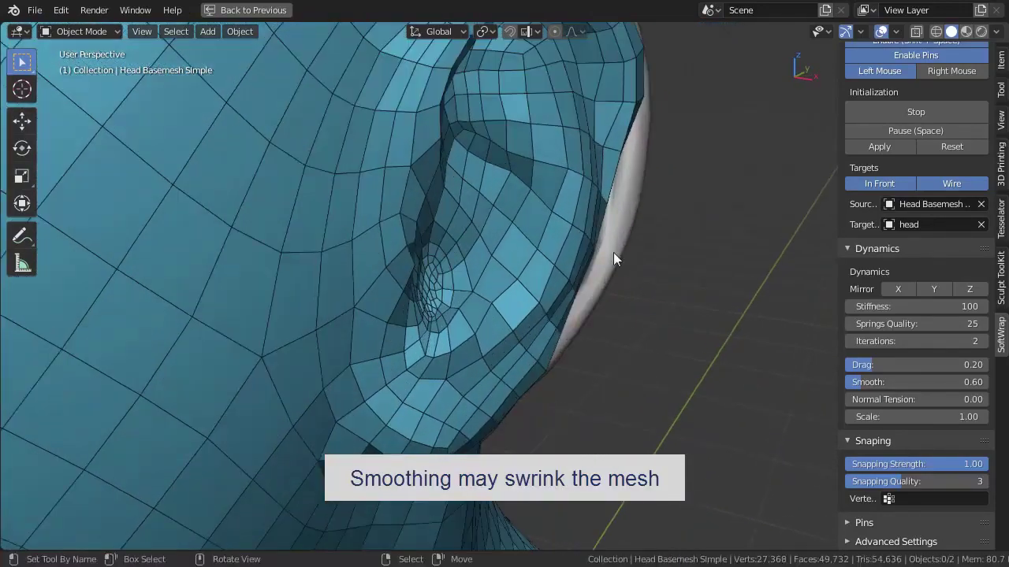
pyautogui.moveTo(607, 208); pyautogui.dragTo(600, 200, button='middle')
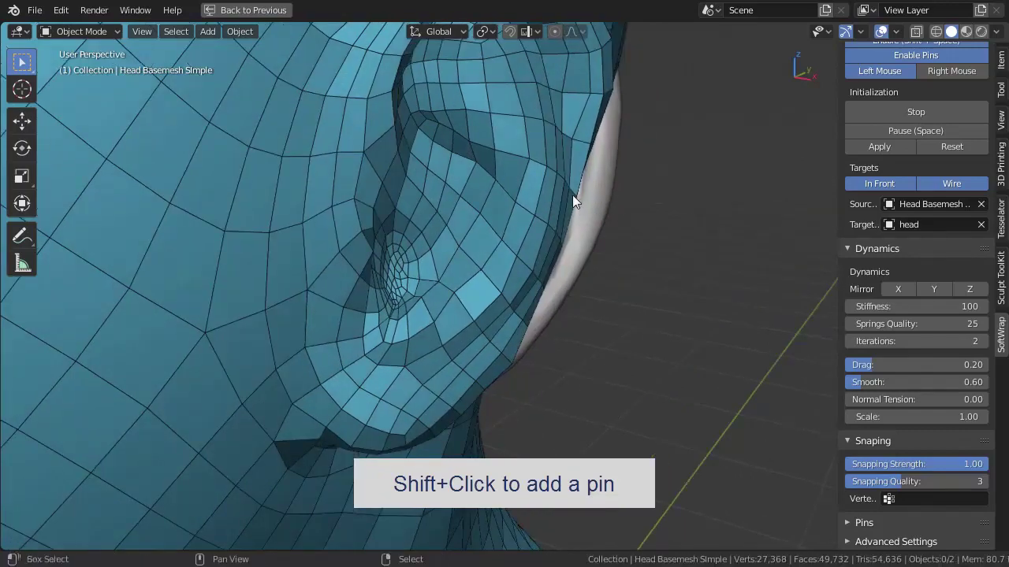
# Step: Add a pin and move it onto the first ear's outer edge
pyautogui.keyDown('shift'); pyautogui.click(573, 195); pyautogui.keyUp('shift')
pyautogui.press('g')
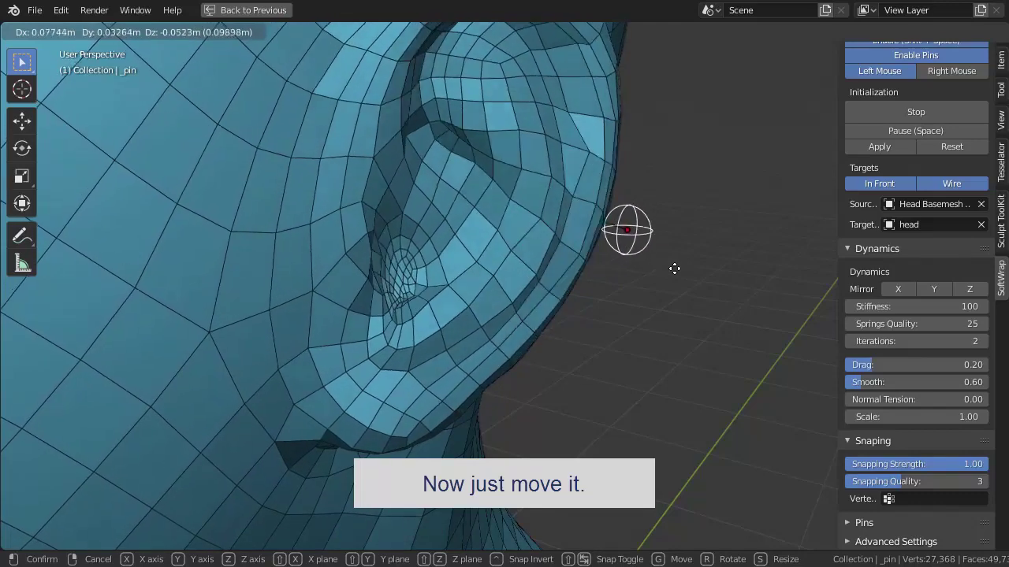
pyautogui.click(635, 253)
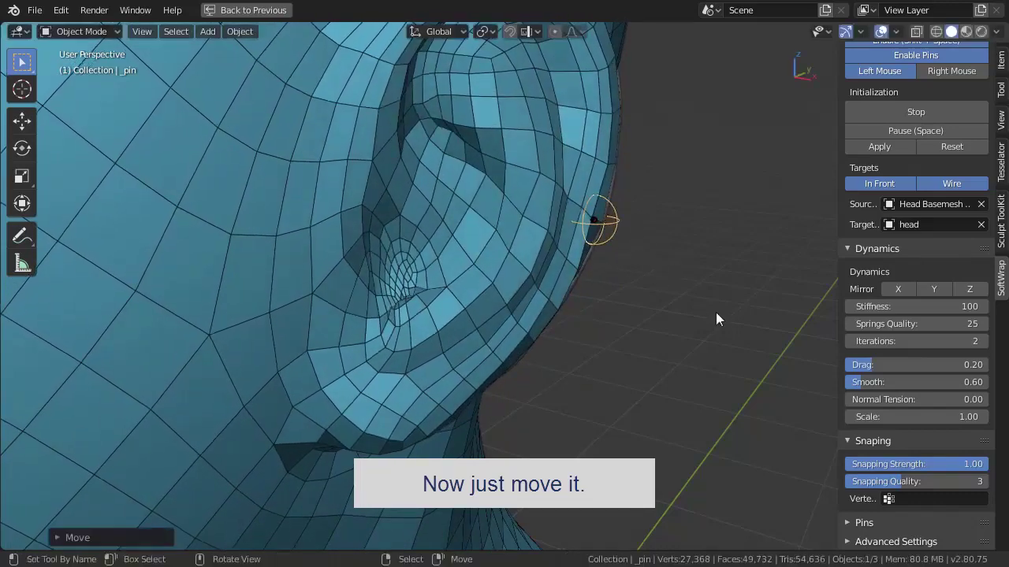
pyautogui.scroll(-3, 713, 312)
# Step: Orbit to the other side and place a second pin on that ear's edge
pyautogui.moveTo(707, 316)
pyautogui.mouseDown(button='middle')
pyautogui.moveTo(559, 338)
pyautogui.moveTo(335, 423)
pyautogui.moveTo(410, 403)
pyautogui.mouseUp(button='middle')
pyautogui.scroll(3, 371, 400)
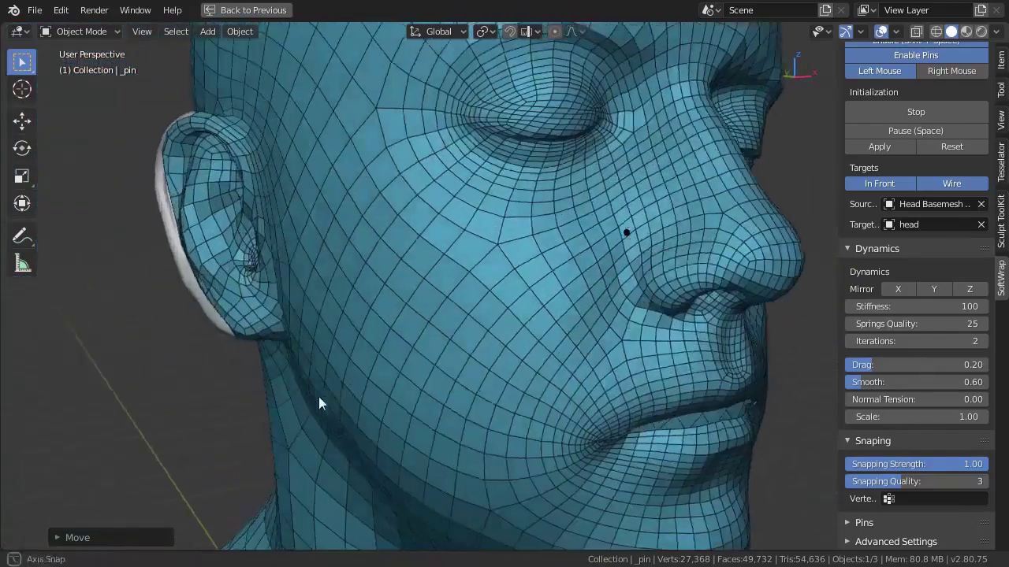
pyautogui.moveTo(319, 397); pyautogui.dragTo(347, 407, button='middle')
pyautogui.scroll(3, 347, 401)
pyautogui.moveTo(174, 363); pyautogui.dragTo(240, 364, button='middle')
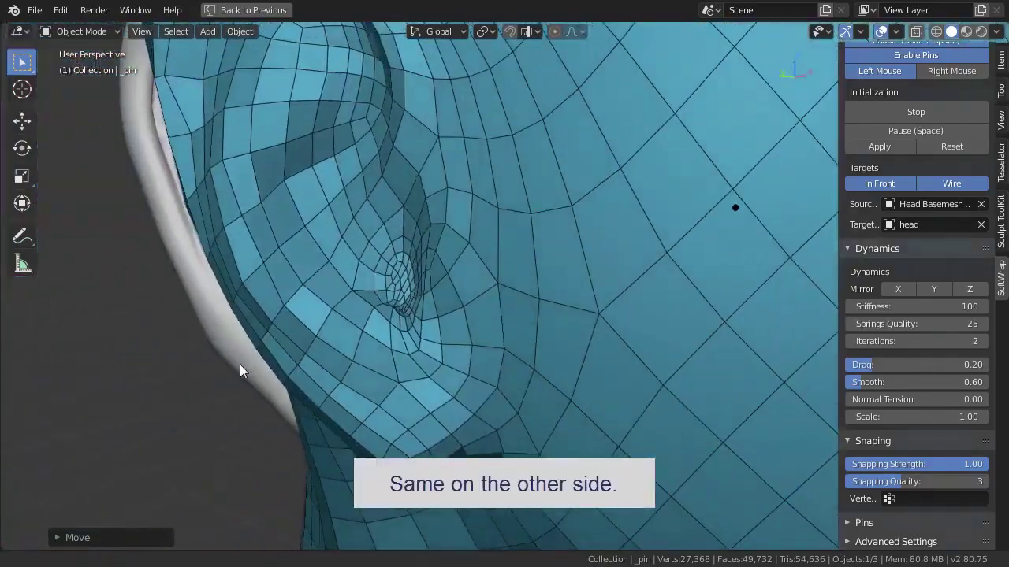
pyautogui.click(211, 262)
pyautogui.moveTo(210, 262); pyautogui.dragTo(442, 361, button='middle')
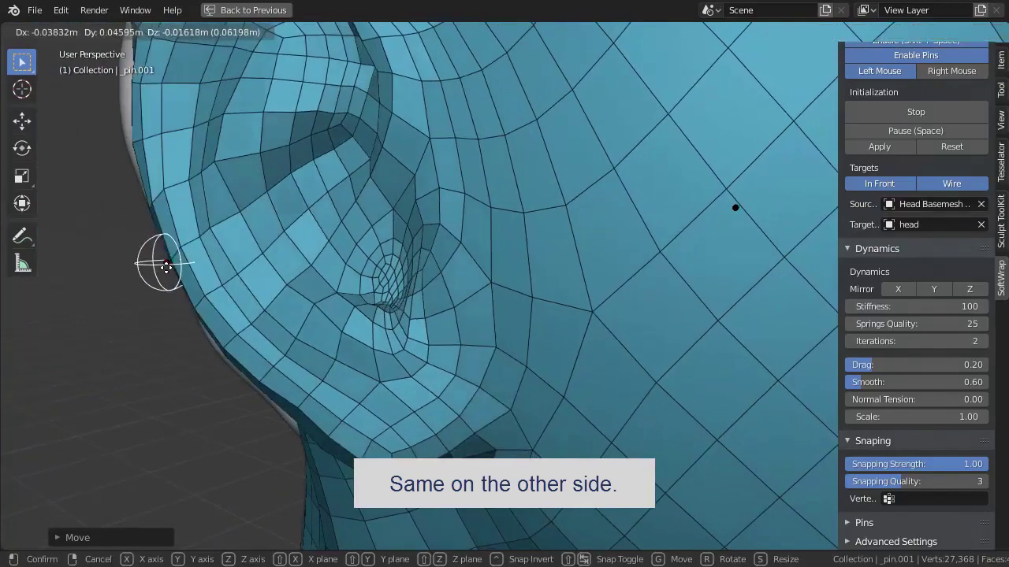
pyautogui.scroll(-2, 418, 343)
pyautogui.moveTo(403, 328)
pyautogui.mouseDown(button='middle')
pyautogui.moveTo(413, 365)
pyautogui.moveTo(389, 364)
pyautogui.moveTo(516, 371)
pyautogui.moveTo(532, 383)
pyautogui.moveTo(451, 381)
pyautogui.mouseUp(button='middle')
pyautogui.scroll(-3, 389, 362)
pyautogui.scroll(2, 449, 377)
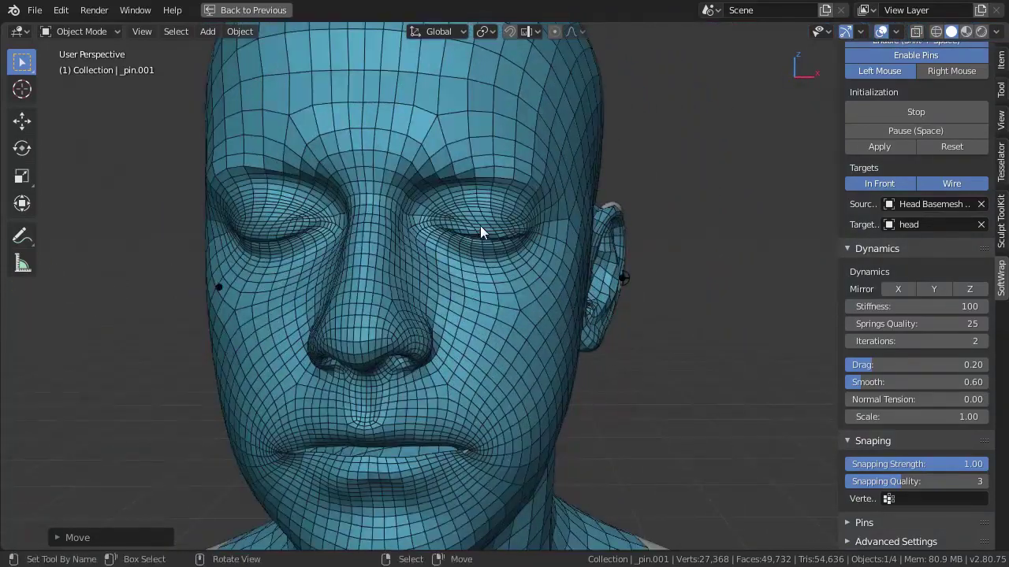
# Step: Select the Head Basemesh Simple object and put it into Sculpt Mode
pyautogui.scroll(2, 480, 225)
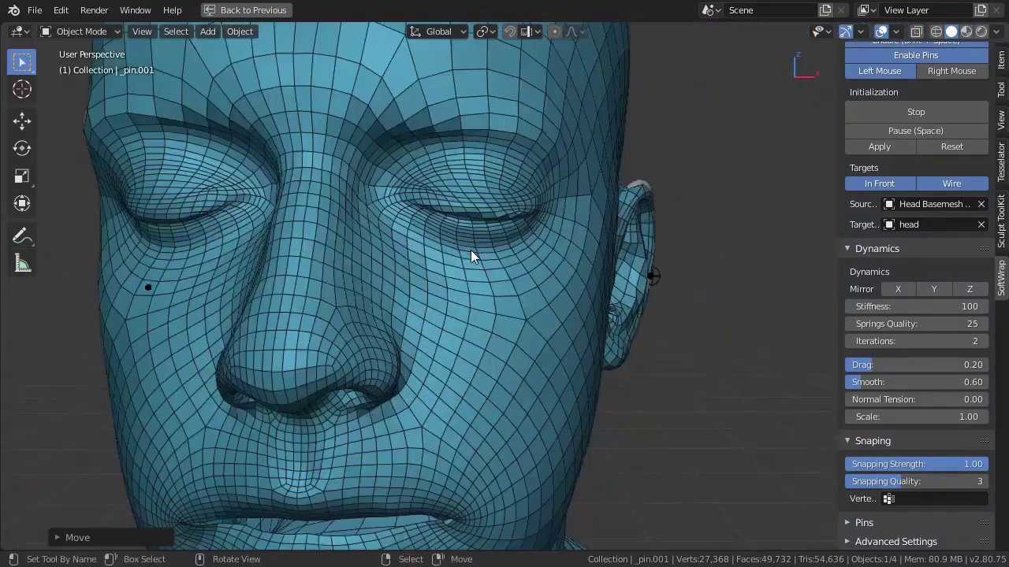
pyautogui.click(523, 148)
pyautogui.click(523, 146)
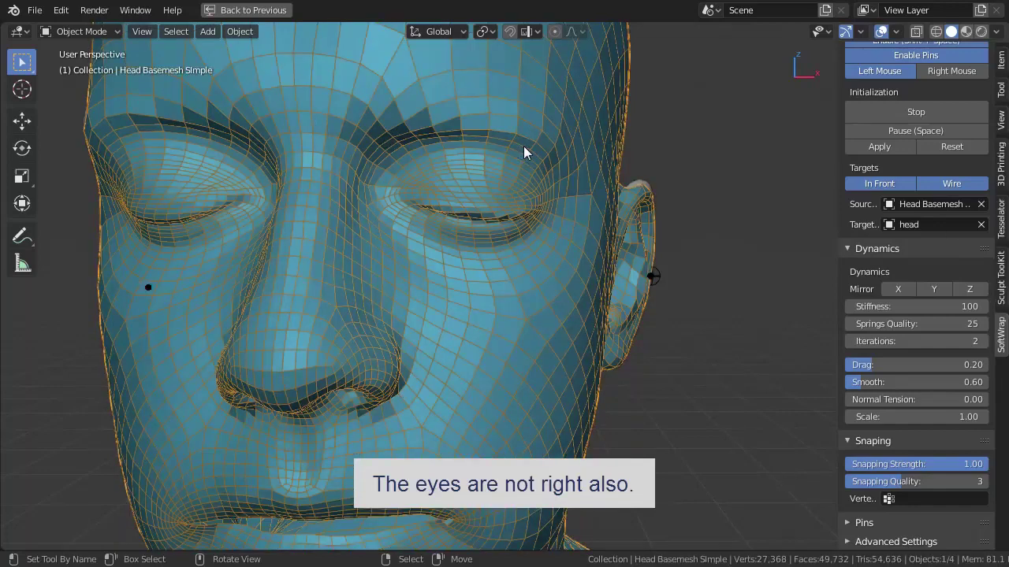
pyautogui.press('Tab')
pyautogui.scroll(2, 508, 272)
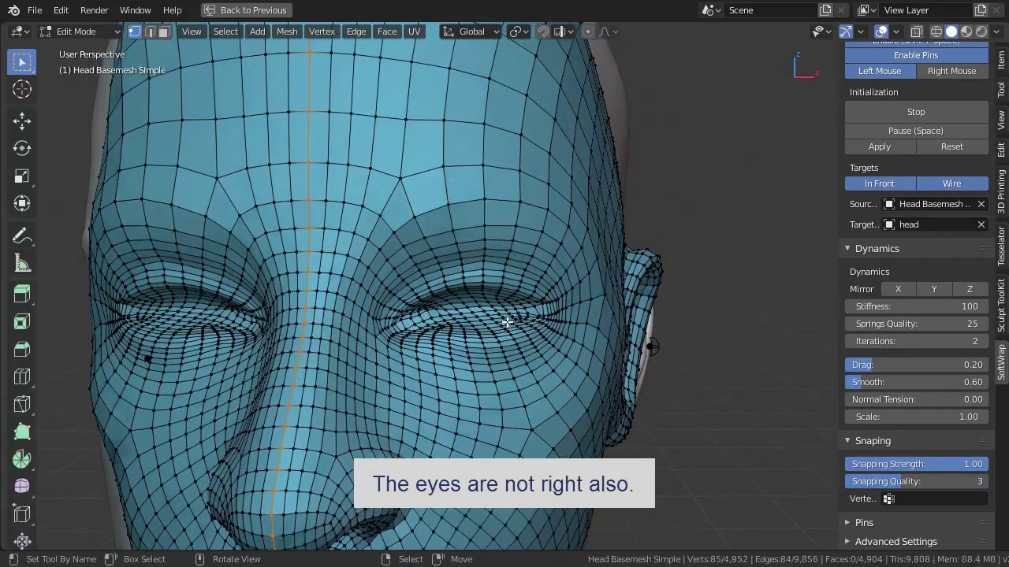
pyautogui.scroll(2, 520, 307)
pyautogui.press('Tab')
pyautogui.hotkey('ctrl', 'Tab')
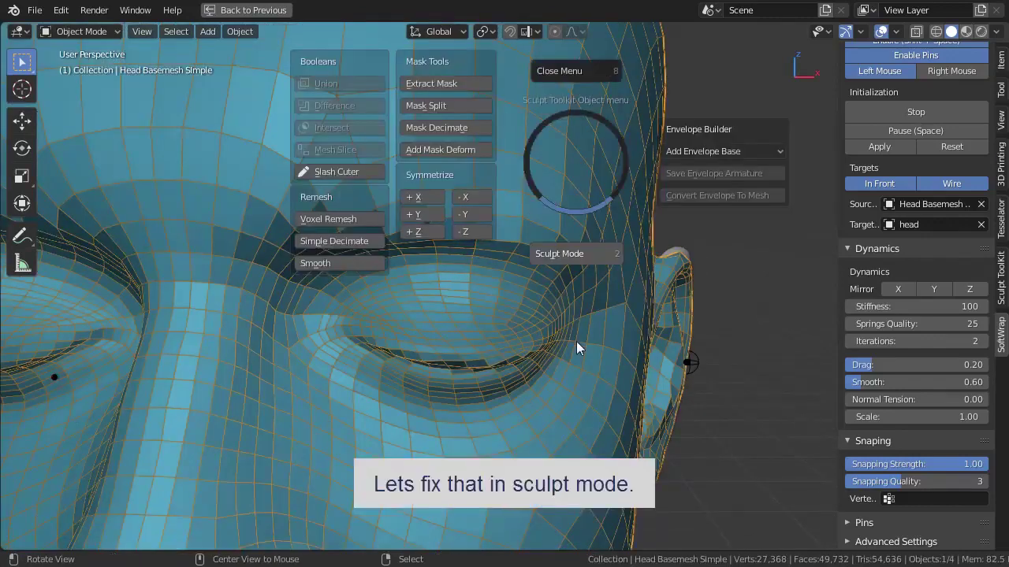
pyautogui.click(576, 341)
# Step: Resize the brush and paint a mask around the eyes
pyautogui.press('f')
pyautogui.click(400, 345)
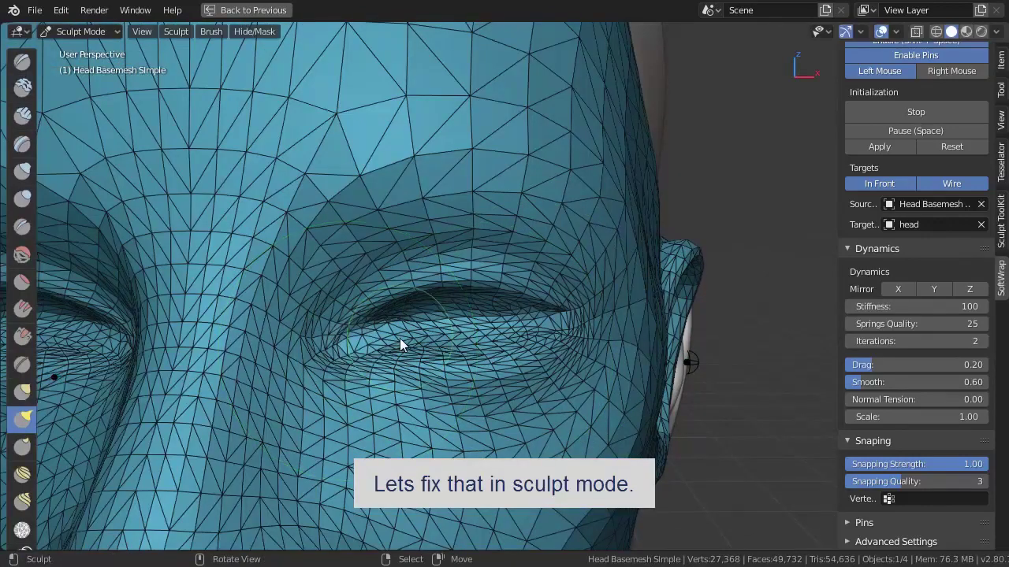
pyautogui.press('m')
pyautogui.moveTo(337, 387)
pyautogui.mouseDown()
pyautogui.moveTo(569, 354)
pyautogui.moveTo(367, 360)
pyautogui.moveTo(566, 355)
pyautogui.moveTo(476, 373)
pyautogui.moveTo(541, 402)
pyautogui.moveTo(383, 410)
pyautogui.moveTo(511, 433)
pyautogui.mouseUp()
pyautogui.scroll(-5, 543, 429)
pyautogui.moveTo(577, 423); pyautogui.dragTo(521, 401, button='middle')
# Step: With a 145 brush radius, mask along the upper eyelid, then enlarge it to mask above the right eye
pyautogui.press('f')
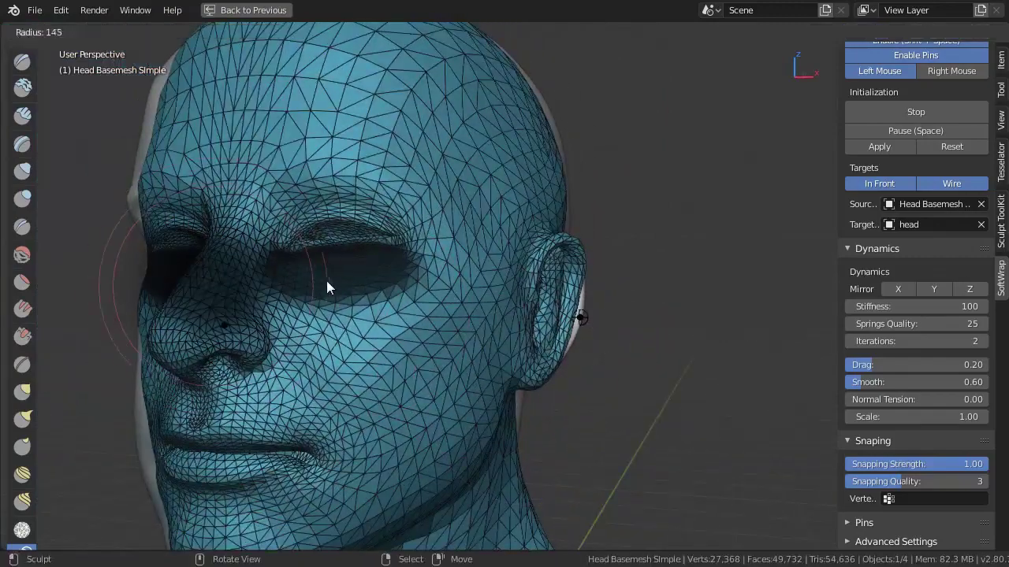
pyautogui.click(326, 280)
pyautogui.scroll(3, 287, 216)
pyautogui.scroll(3, 287, 216)
pyautogui.scroll(2, 323, 244)
pyautogui.moveTo(382, 268); pyautogui.dragTo(457, 280, button='middle')
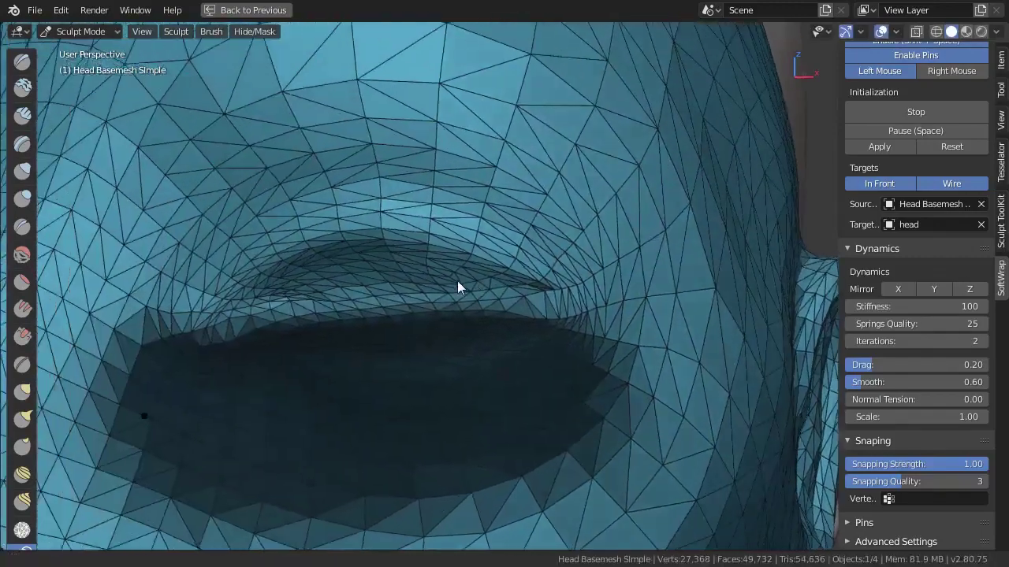
pyautogui.moveTo(656, 315)
pyautogui.mouseDown()
pyautogui.moveTo(417, 119)
pyautogui.moveTo(123, 321)
pyautogui.moveTo(220, 160)
pyautogui.moveTo(606, 149)
pyautogui.moveTo(650, 388)
pyautogui.moveTo(399, 102)
pyautogui.moveTo(105, 337)
pyautogui.mouseUp()
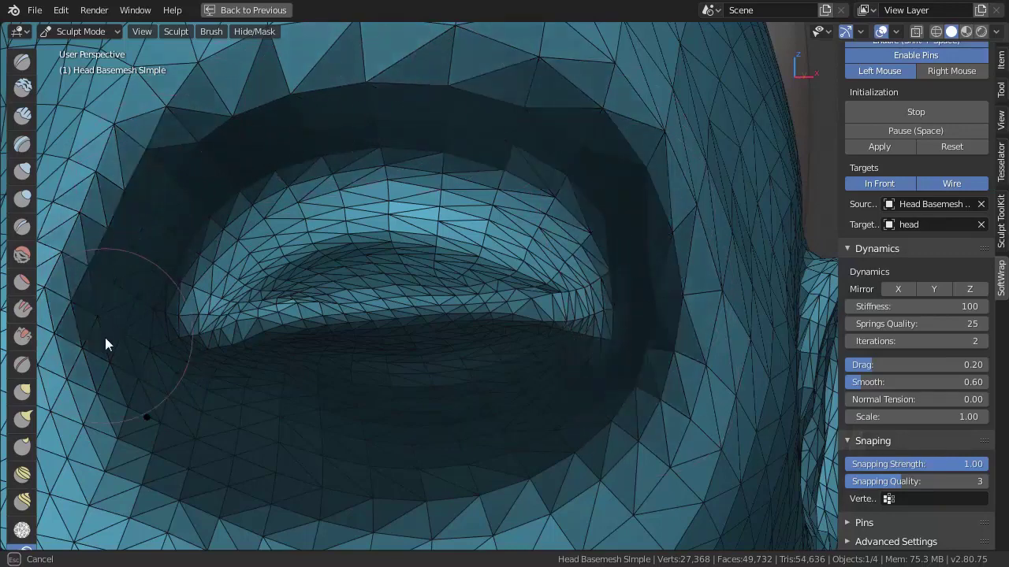
pyautogui.press('f')
pyautogui.click(330, 264)
pyautogui.scroll(-5, 329, 263)
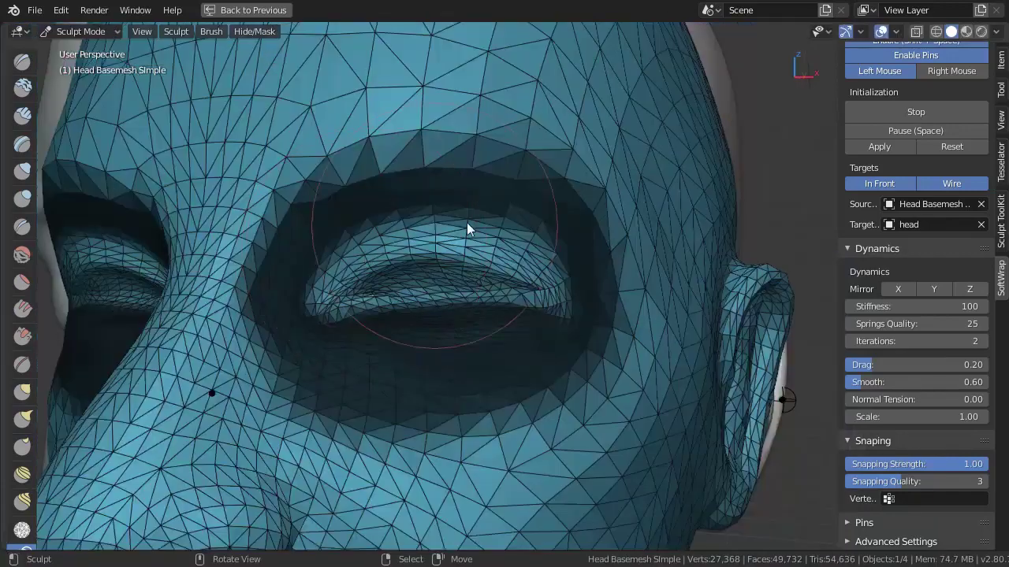
pyautogui.moveTo(467, 222)
pyautogui.mouseDown()
pyautogui.moveTo(356, 111)
pyautogui.moveTo(384, 113)
pyautogui.moveTo(637, 235)
pyautogui.moveTo(641, 282)
pyautogui.mouseUp()
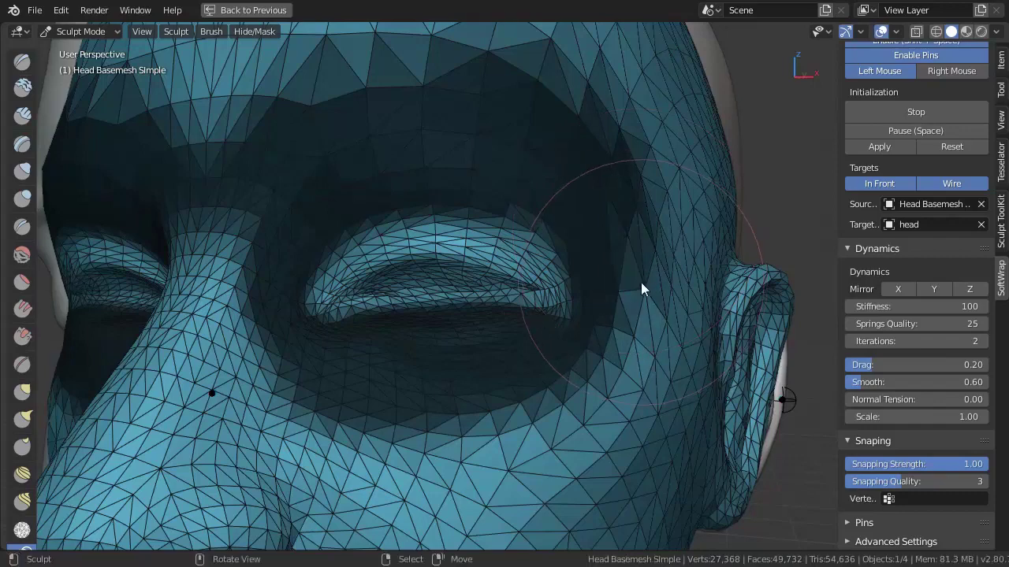
# Step: Switch sculpt brush and reshape the upper eyelid, refining it with a 79 radius
pyautogui.press('k')
pyautogui.press('f')
pyautogui.click(507, 266)
pyautogui.moveTo(508, 267)
pyautogui.mouseDown()
pyautogui.moveTo(376, 264)
pyautogui.moveTo(417, 271)
pyautogui.moveTo(421, 281)
pyautogui.moveTo(434, 241)
pyautogui.moveTo(474, 231)
pyautogui.moveTo(410, 237)
pyautogui.mouseUp()
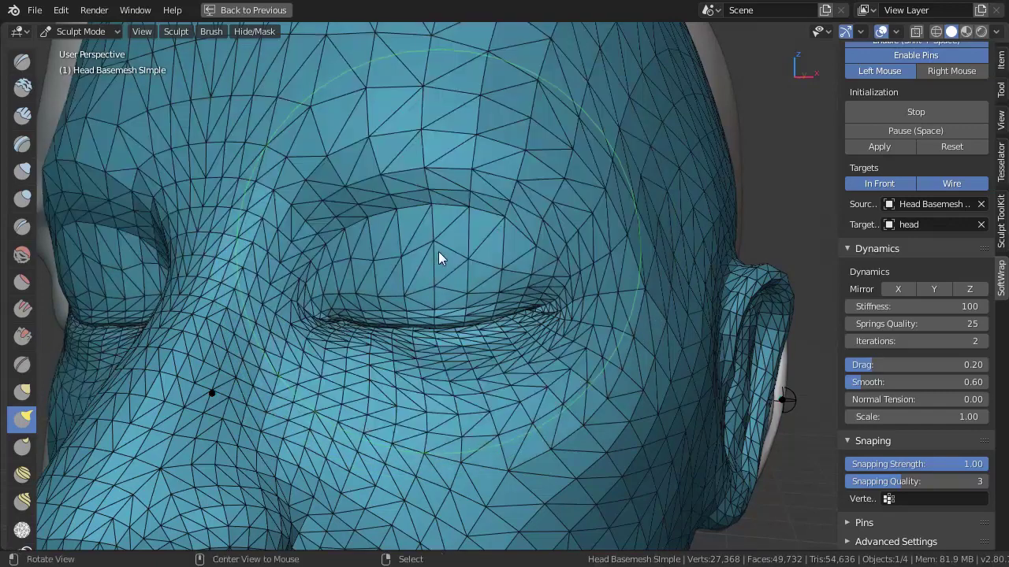
pyautogui.press('f')
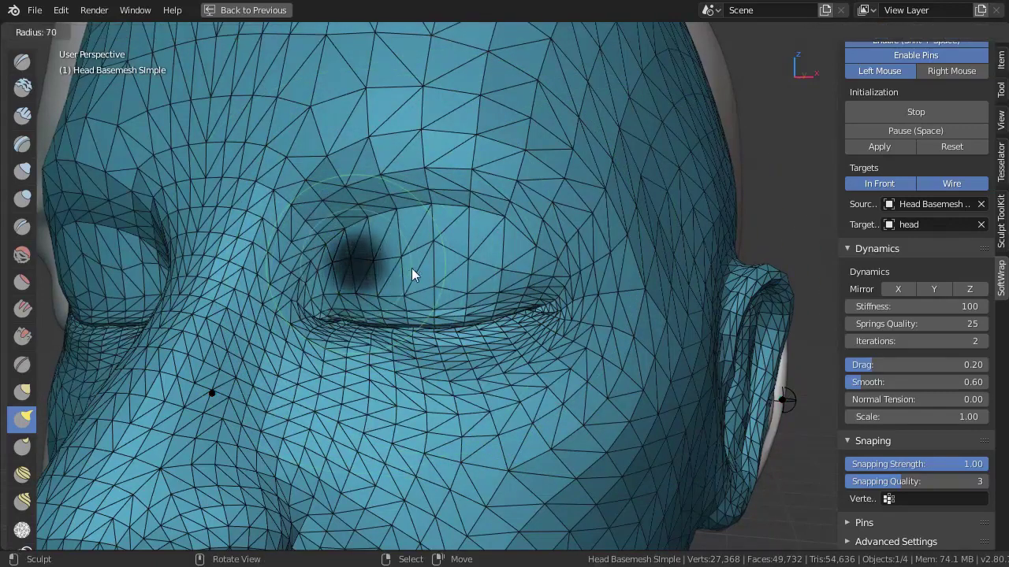
pyautogui.click(411, 267)
pyautogui.moveTo(412, 268)
pyautogui.mouseDown()
pyautogui.moveTo(327, 273)
pyautogui.moveTo(523, 261)
pyautogui.moveTo(401, 235)
pyautogui.moveTo(333, 247)
pyautogui.moveTo(543, 251)
pyautogui.moveTo(336, 229)
pyautogui.moveTo(483, 204)
pyautogui.mouseUp()
pyautogui.scroll(-3, 483, 204)
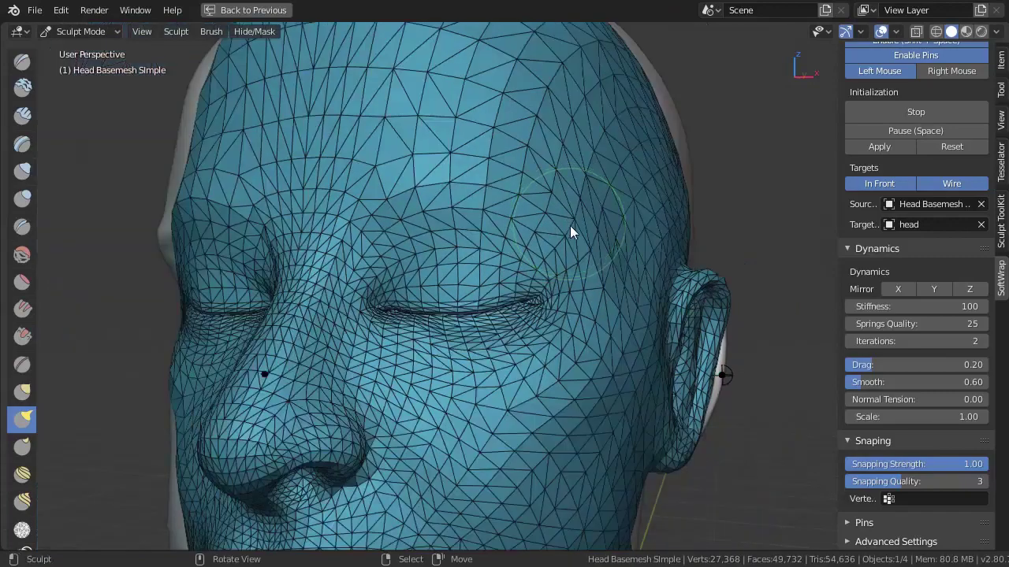
pyautogui.moveTo(570, 225)
pyautogui.mouseDown(button='middle')
pyautogui.moveTo(653, 323)
pyautogui.moveTo(668, 298)
pyautogui.mouseUp(button='middle')
pyautogui.scroll(-1, 641, 322)
pyautogui.hotkey('ctrl', 'Tab')
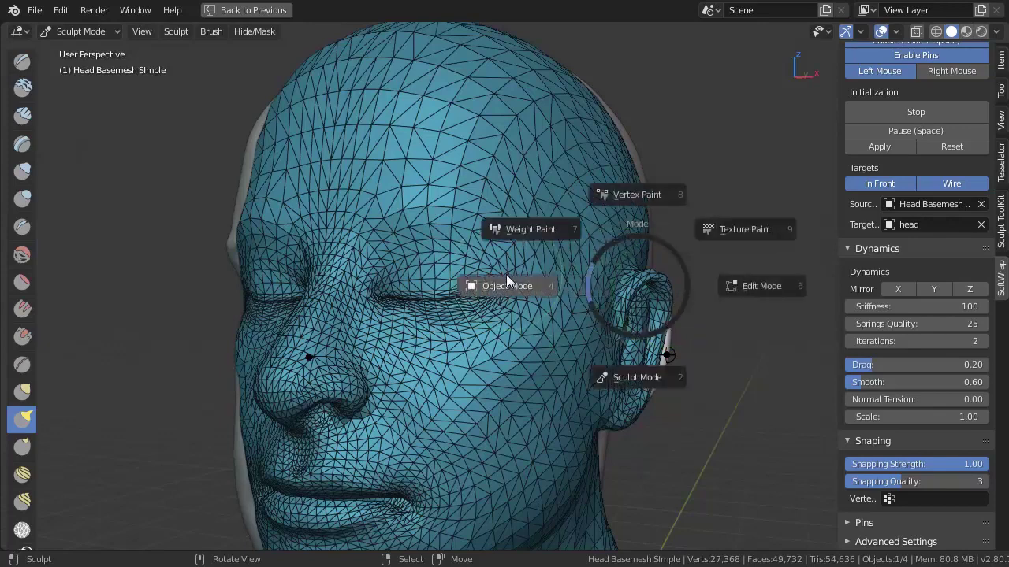
# Step: Return the base mesh to Object Mode, deselect everything and frame the whole head
pyautogui.click(489, 287)
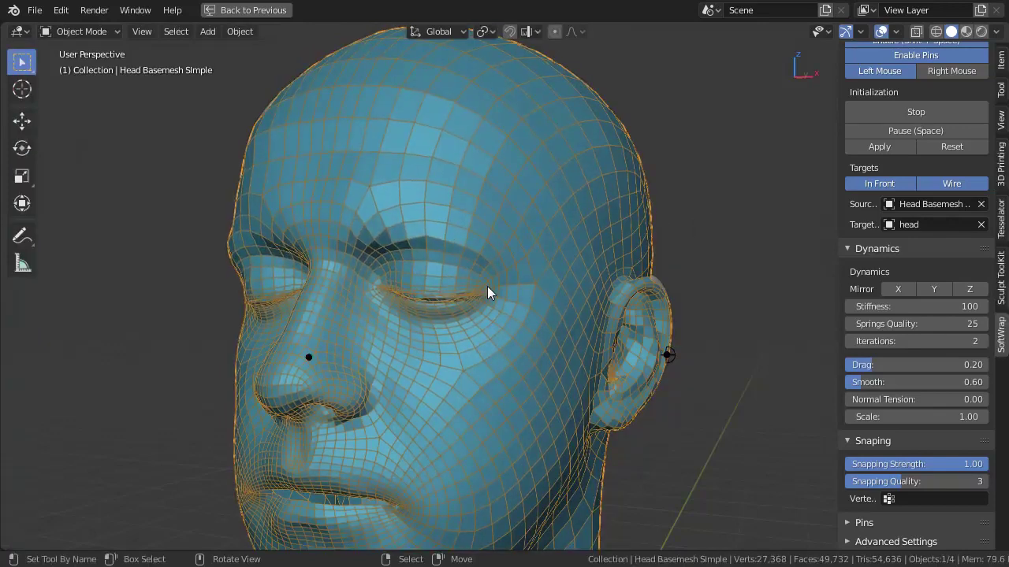
pyautogui.scroll(2, 487, 286)
pyautogui.scroll(2, 486, 286)
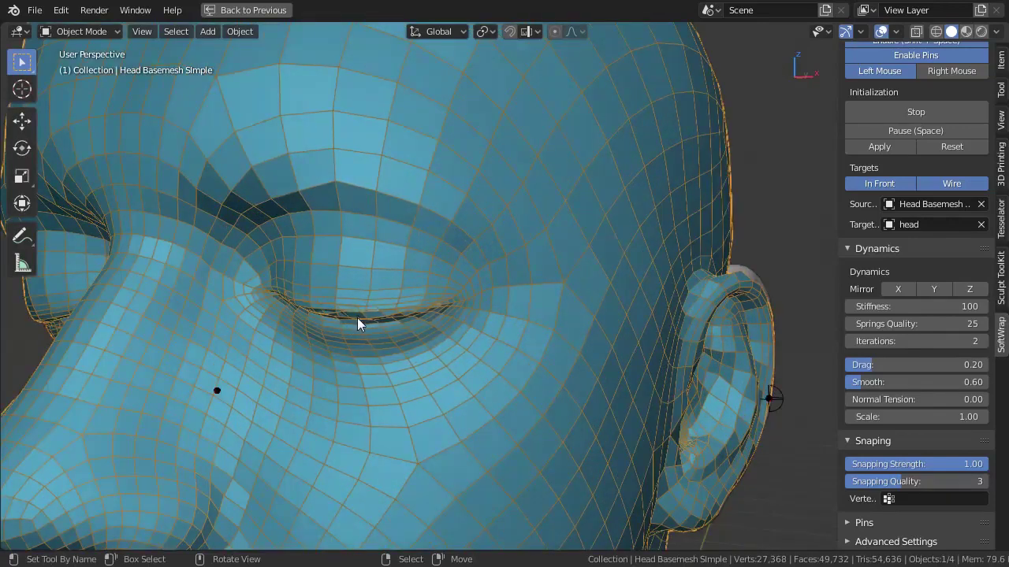
pyautogui.keyDown('alt'); pyautogui.moveTo(368, 319); pyautogui.dragTo(414, 373, button='middle'); pyautogui.keyUp('alt')
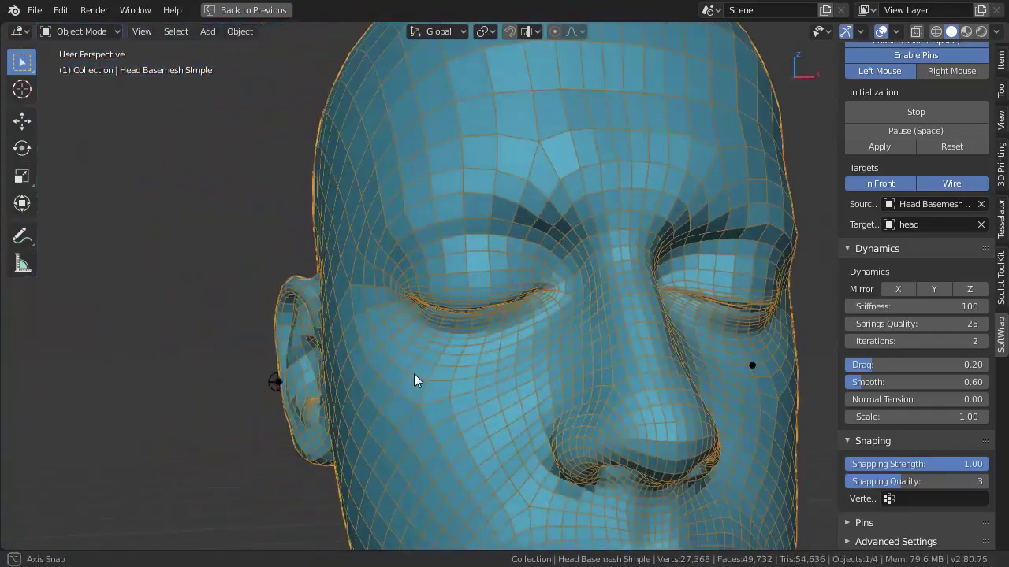
pyautogui.hotkey('alt', 'a')
pyautogui.scroll(-4, 413, 374)
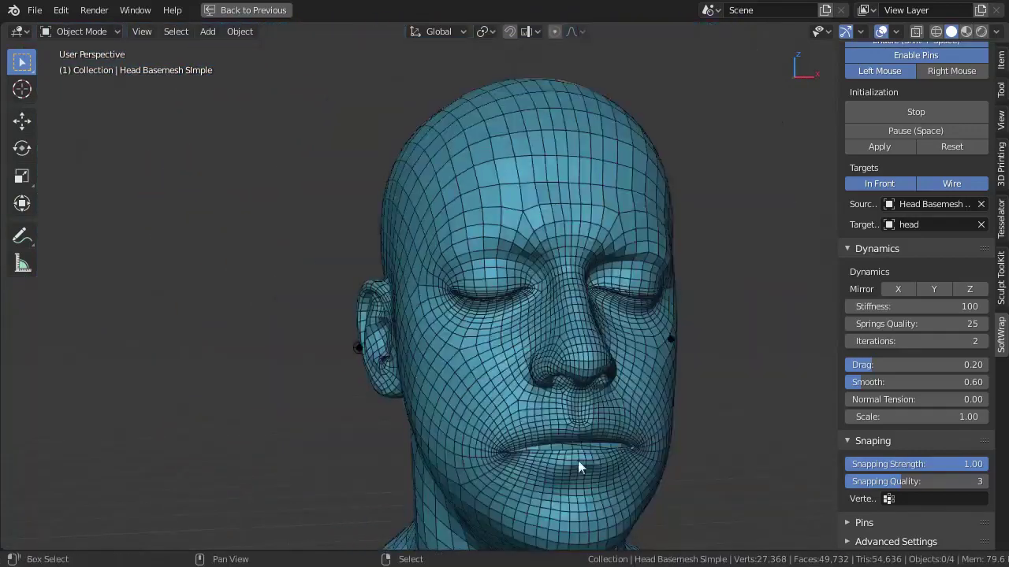
pyautogui.moveTo(578, 461); pyautogui.dragTo(648, 422, button='middle')
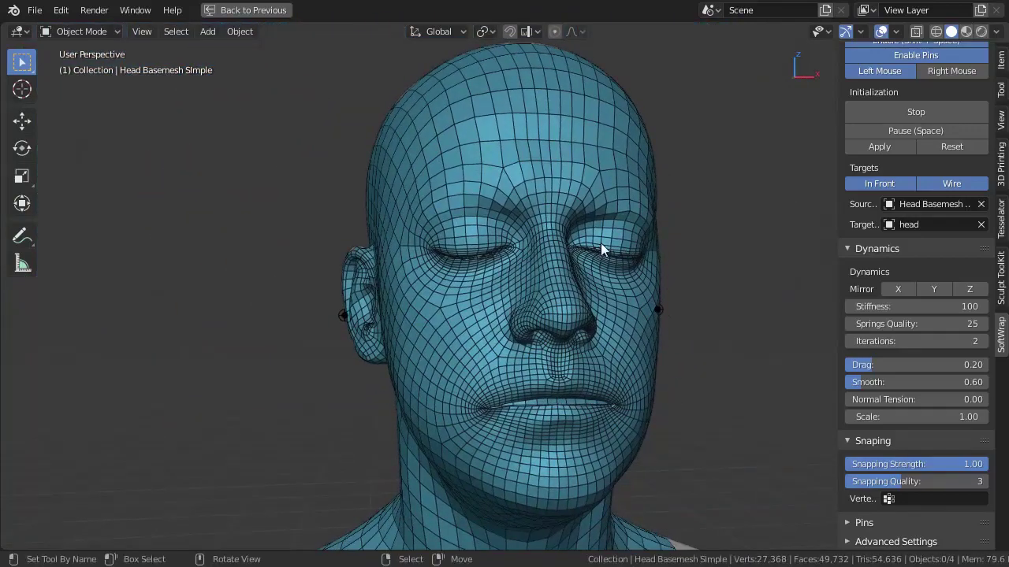
# Step: Check the ears, face and chin of the wrapped head, then stop the SoftWrap simulation
pyautogui.keyDown('alt'); pyautogui.moveTo(495, 288); pyautogui.dragTo(509, 427, button='middle'); pyautogui.keyUp('alt')
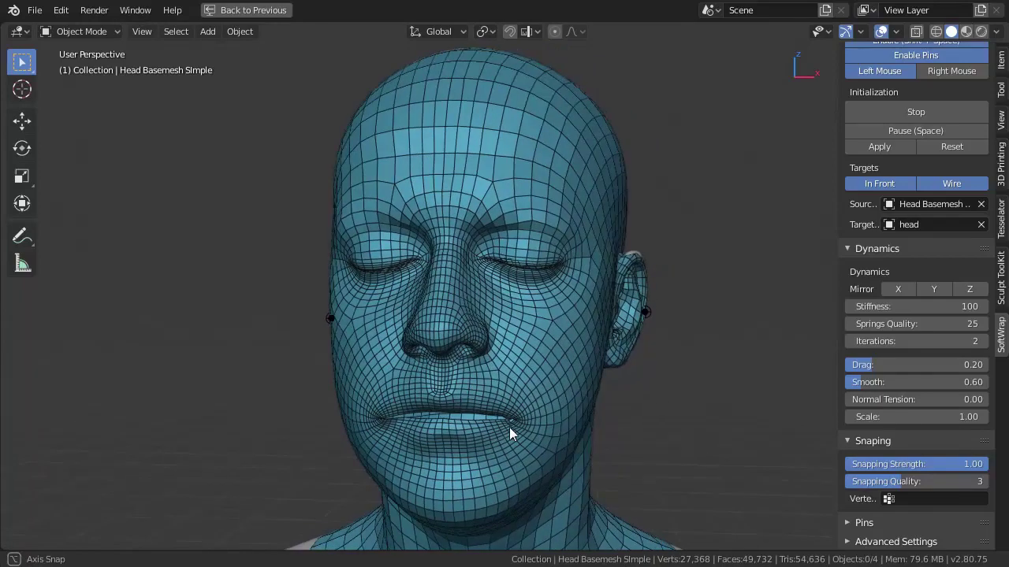
pyautogui.scroll(3, 509, 427)
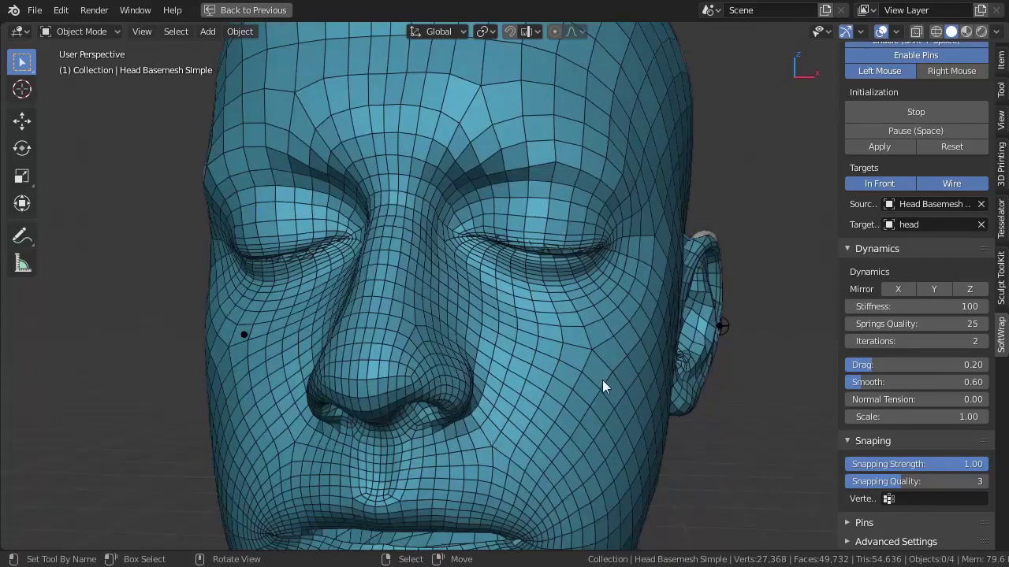
pyautogui.moveTo(602, 386); pyautogui.dragTo(574, 394, button='middle')
pyautogui.scroll(2, 367, 306)
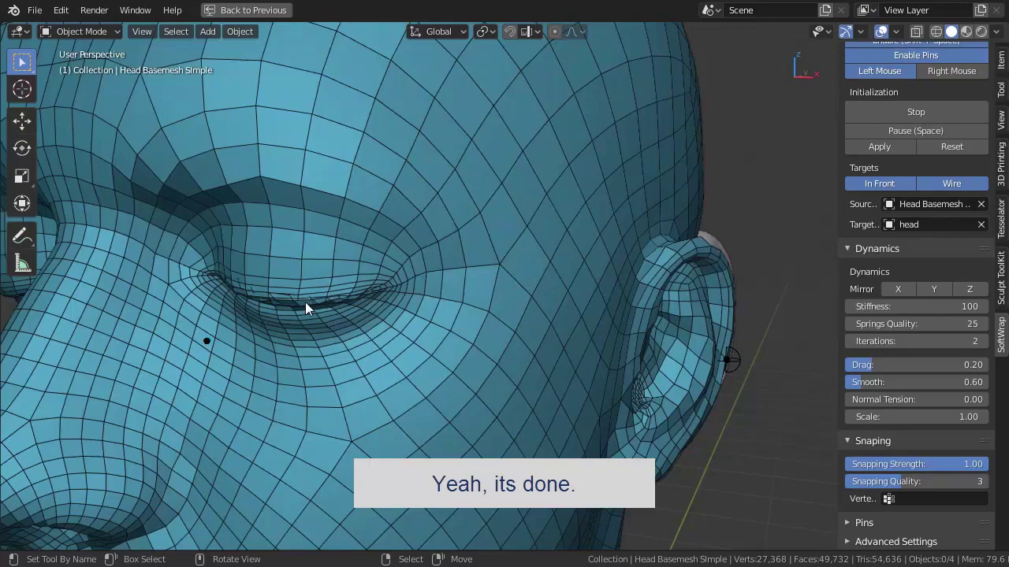
pyautogui.scroll(-4, 310, 301)
pyautogui.moveTo(332, 309)
pyautogui.keyDown('alt'); pyautogui.mouseDown(button='middle')
pyautogui.moveTo(456, 396)
pyautogui.moveTo(439, 363)
pyautogui.mouseUp(button='middle'); pyautogui.keyUp('alt')
pyautogui.moveTo(429, 433)
pyautogui.mouseDown(button='middle')
pyautogui.moveTo(459, 336)
pyautogui.moveTo(528, 367)
pyautogui.mouseUp(button='middle')
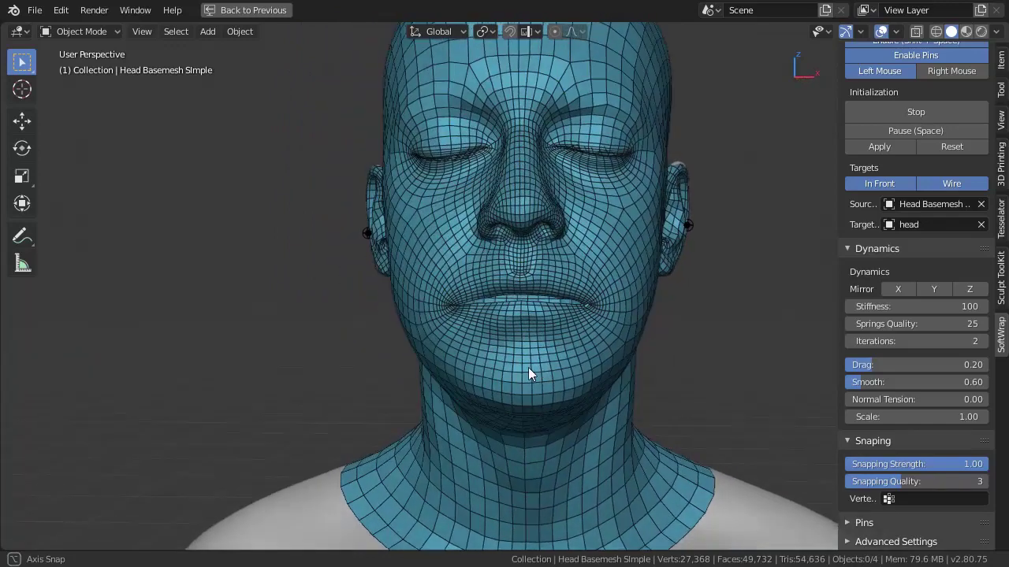
pyautogui.click(947, 111)
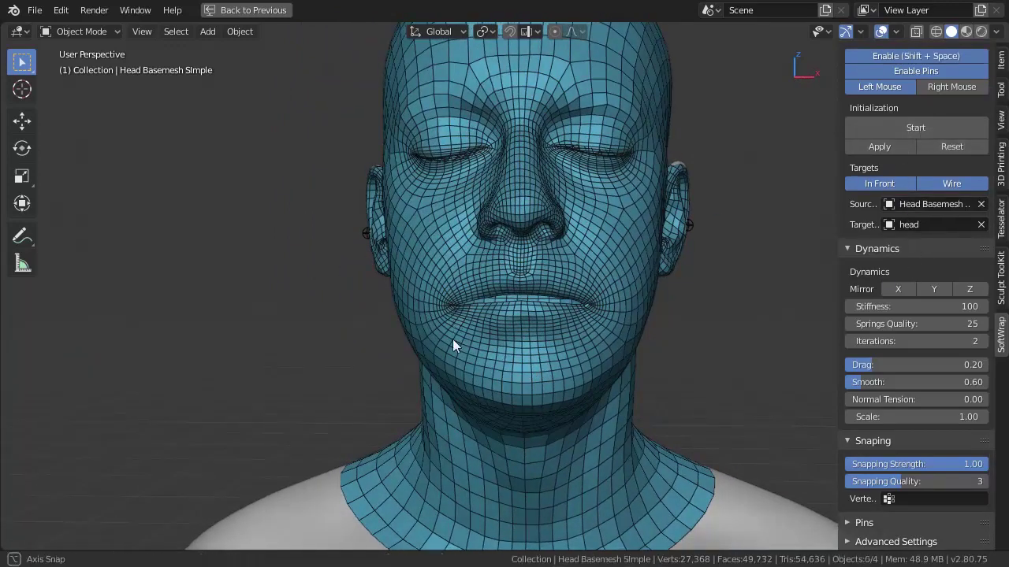